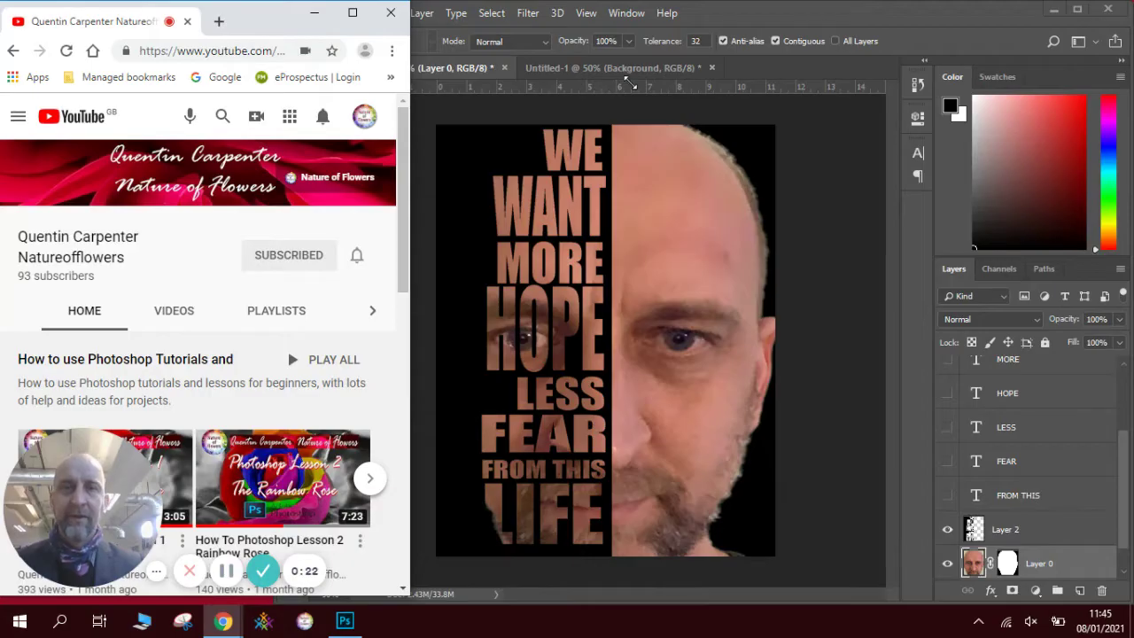
Switch to the Untitled-1 working document showing the masked face on black
left_click(622, 71)
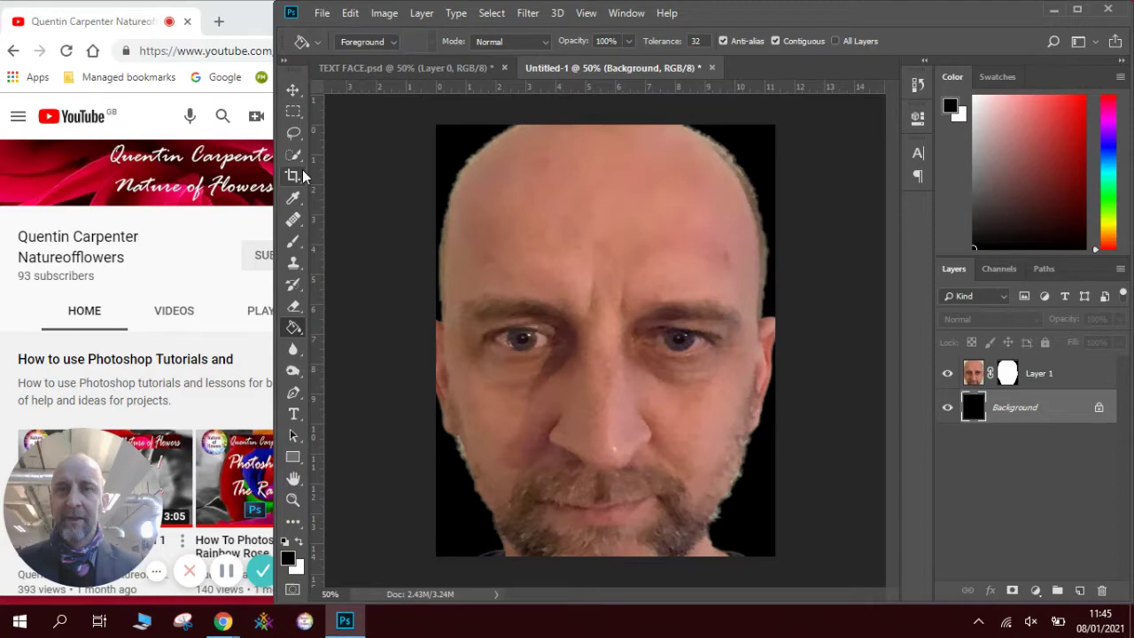
Select the canvas's left half, add Layer 2 above Layer 1, and fill the selection black
left_click(293, 111)
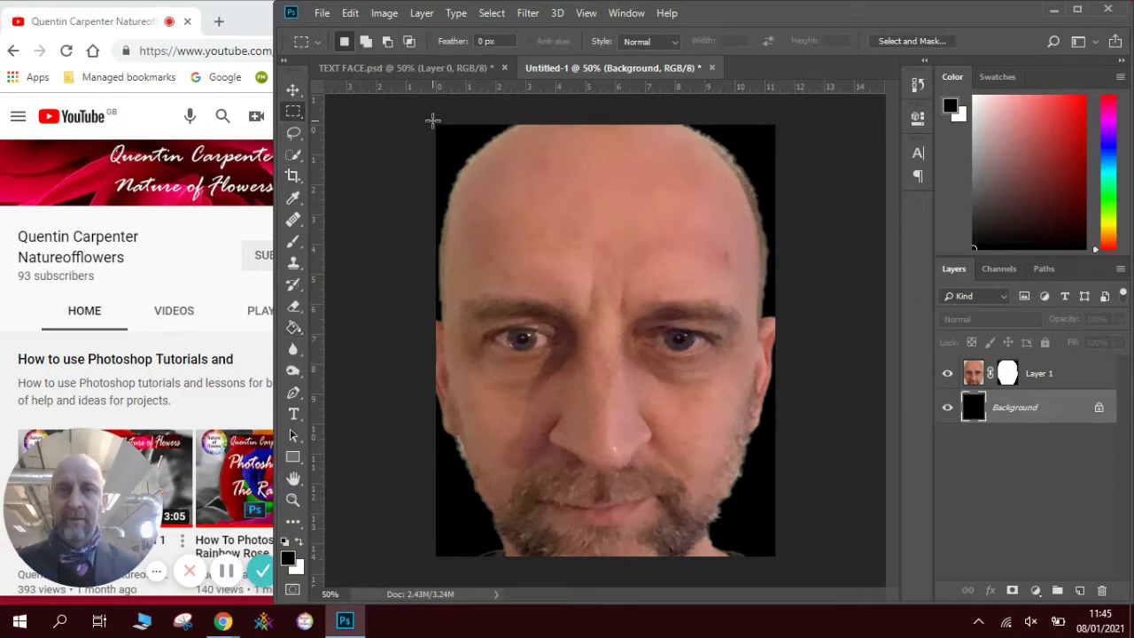
left_click_drag(433, 119, 609, 562)
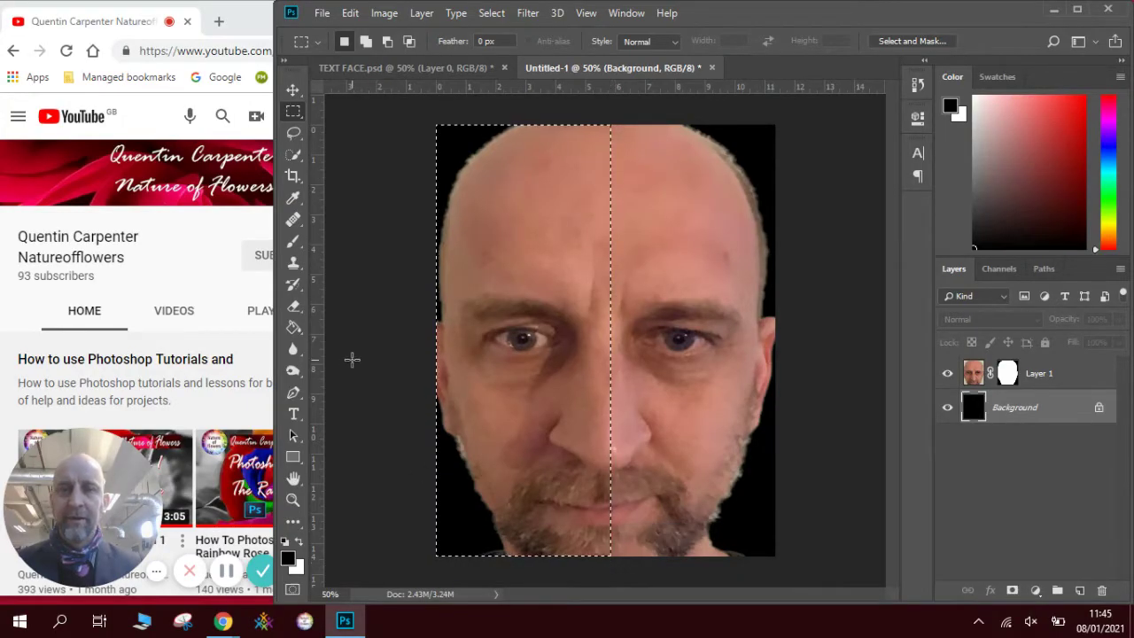
left_click(293, 327)
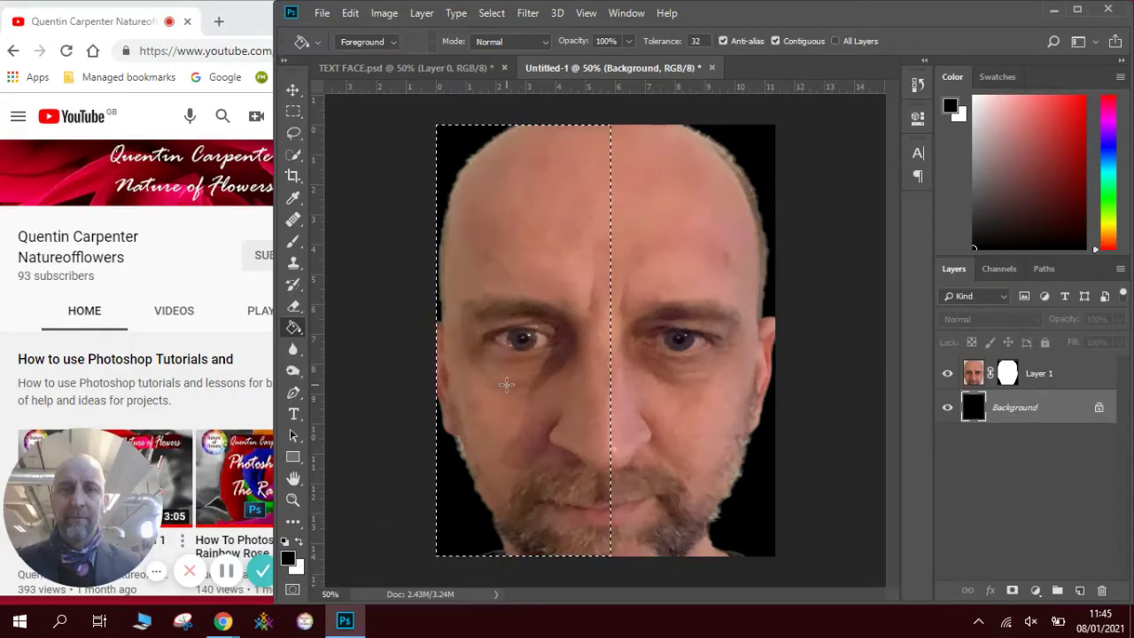
left_click(1079, 590)
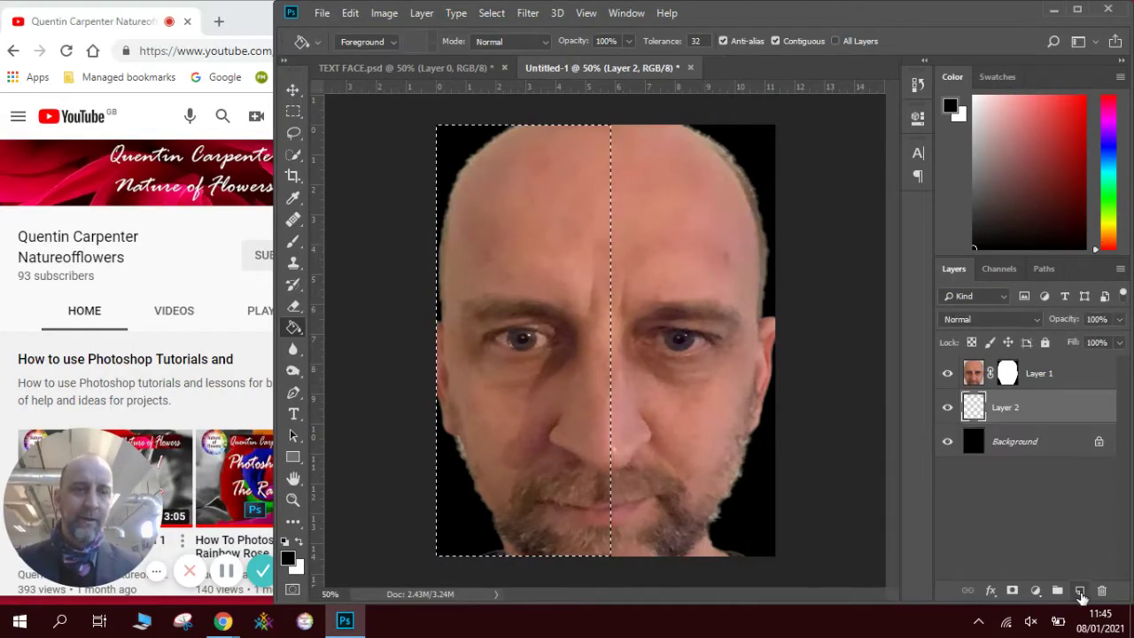
left_click_drag(1038, 404, 1027, 364)
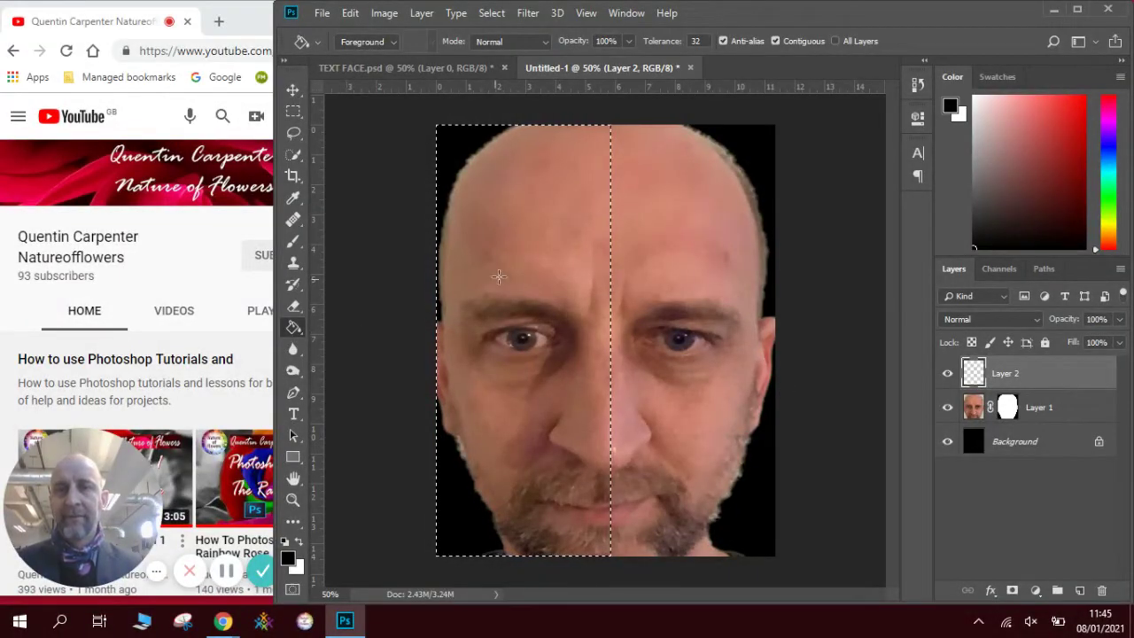
left_click(504, 272)
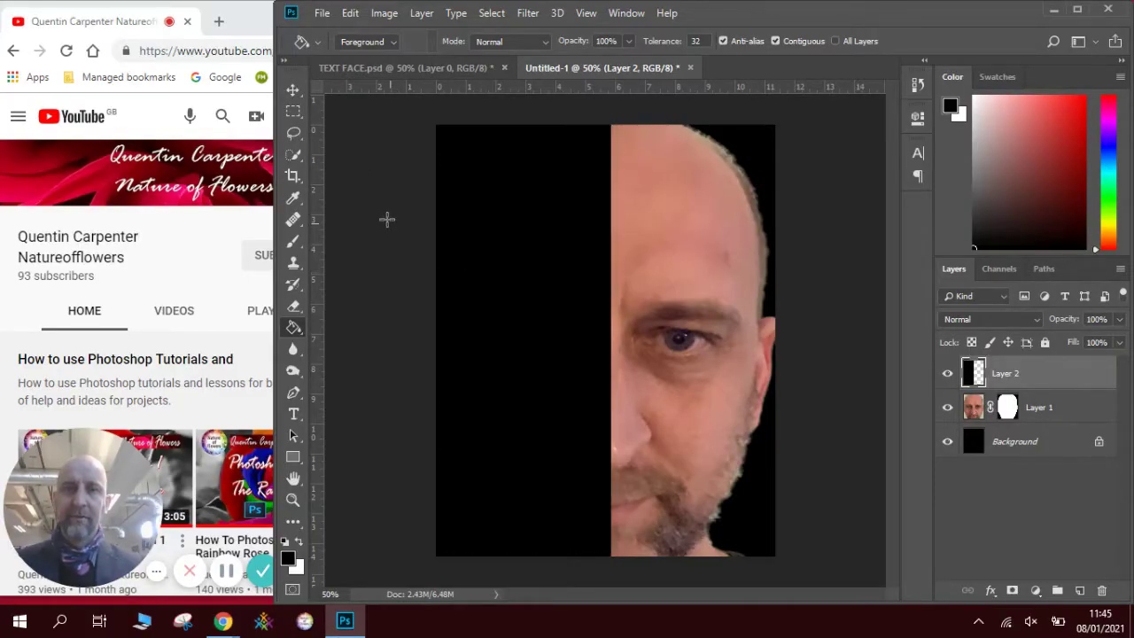
Set type to Impact 100 pt, white, right-aligned, and start a text layer atop the black half
left_click(294, 415)
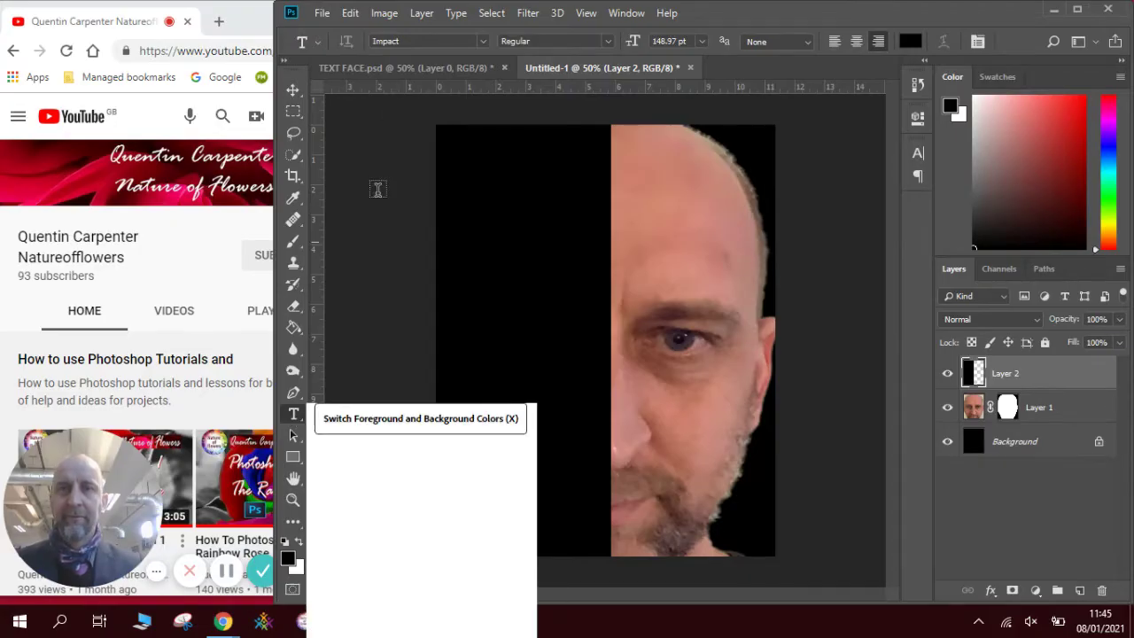
left_click(483, 41)
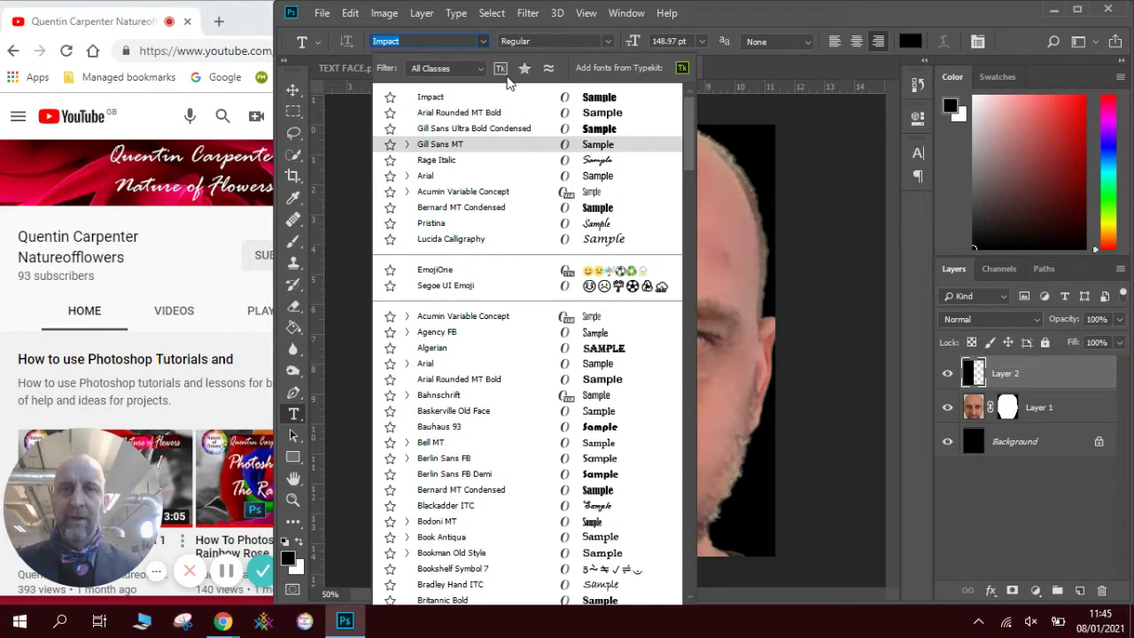
left_click(459, 102)
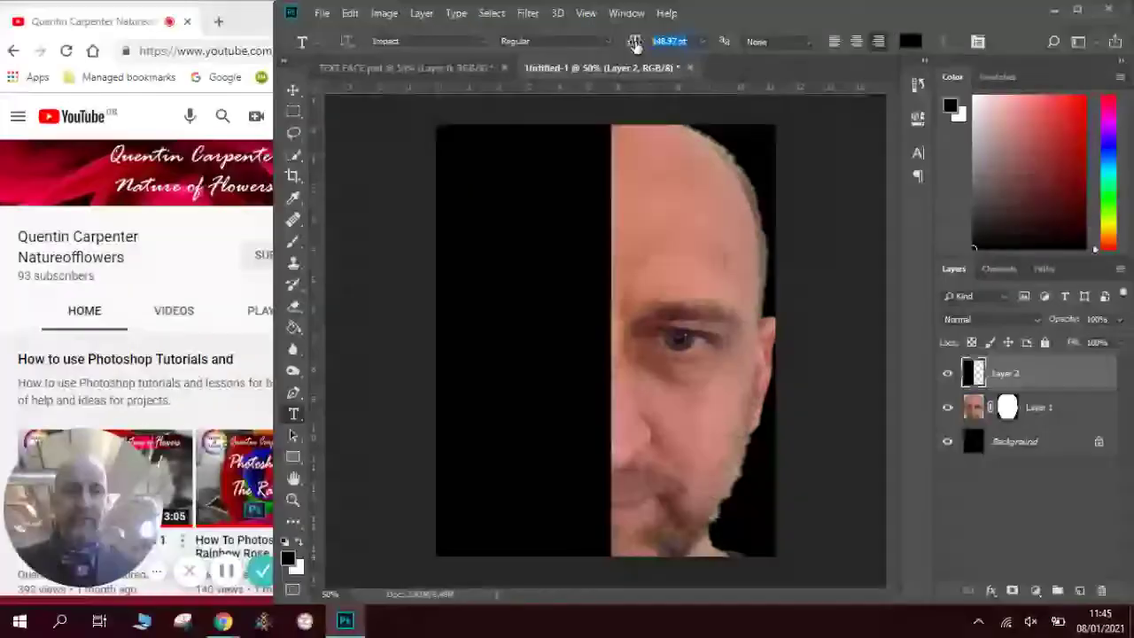
type("100")
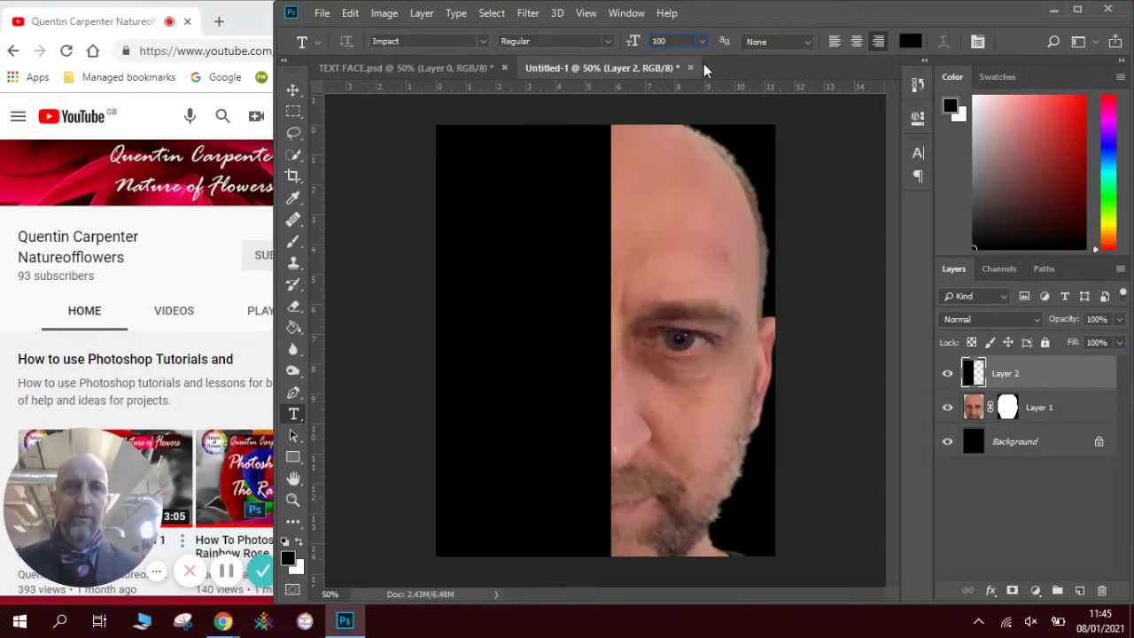
left_click(910, 41)
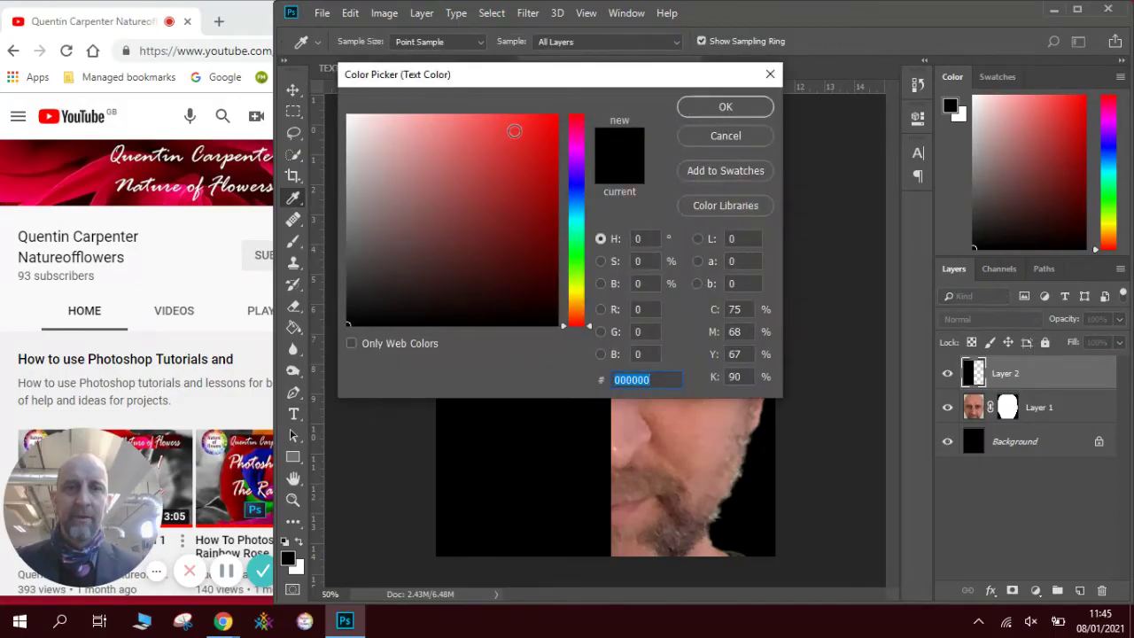
left_click(1013, 105)
left_click(726, 106)
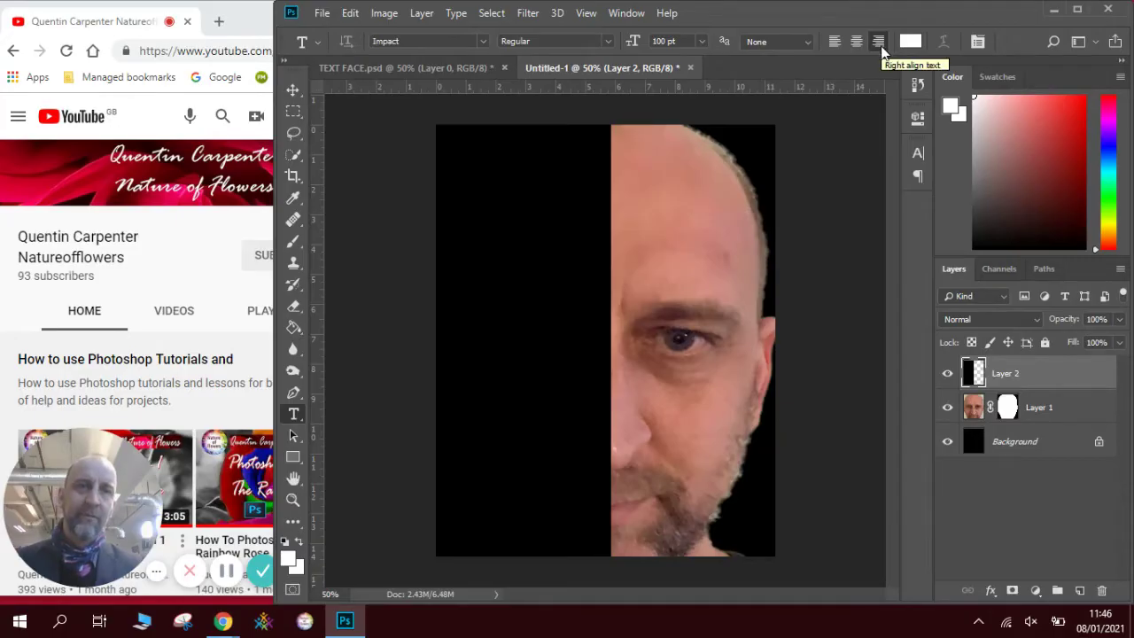
left_click(880, 44)
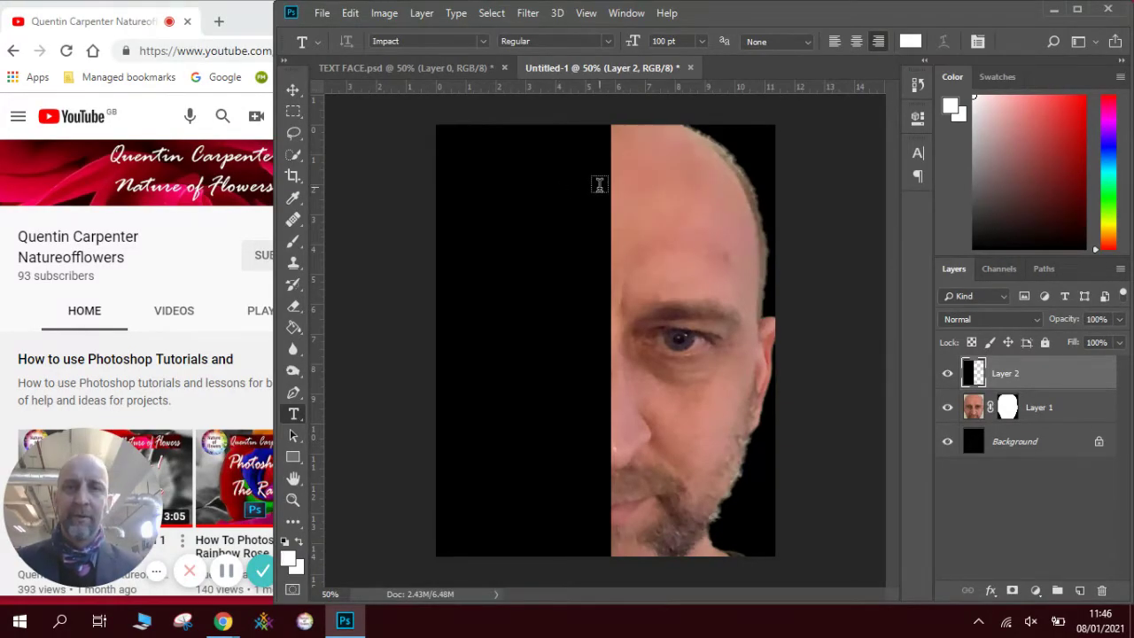
left_click(600, 185)
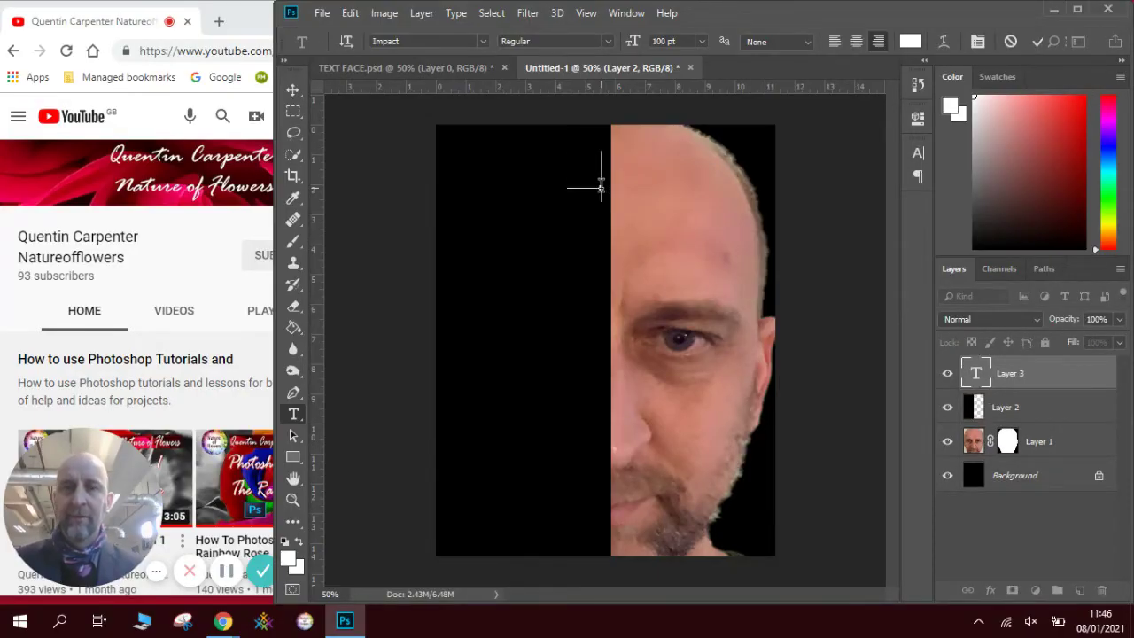
Type WE and scale it to about 131% at the top right against the face
type("WE")
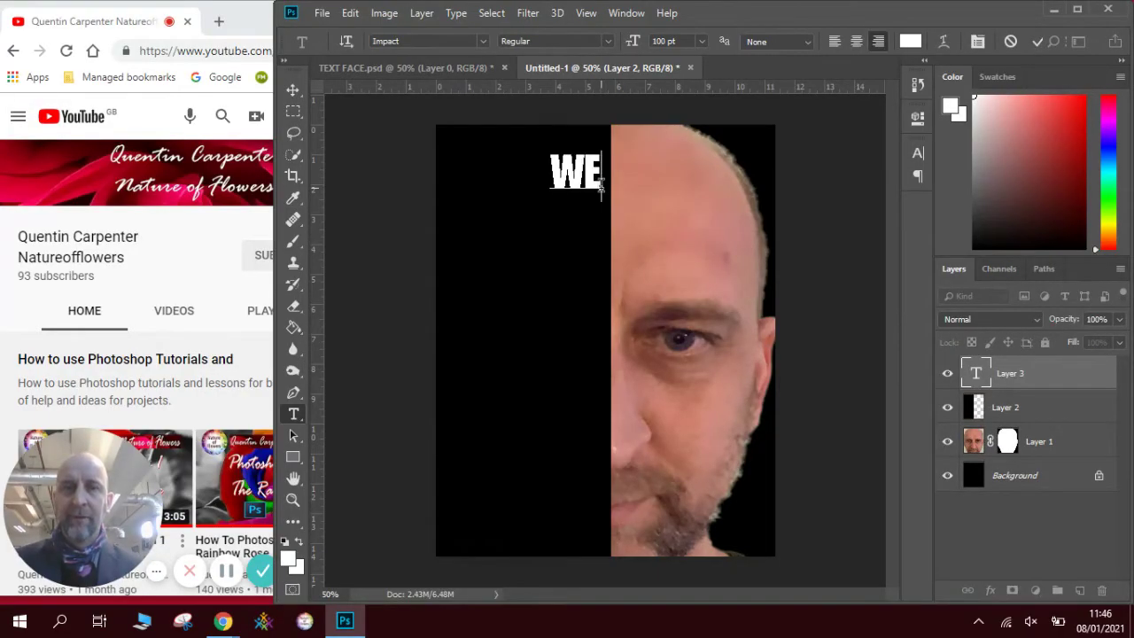
left_click(294, 91)
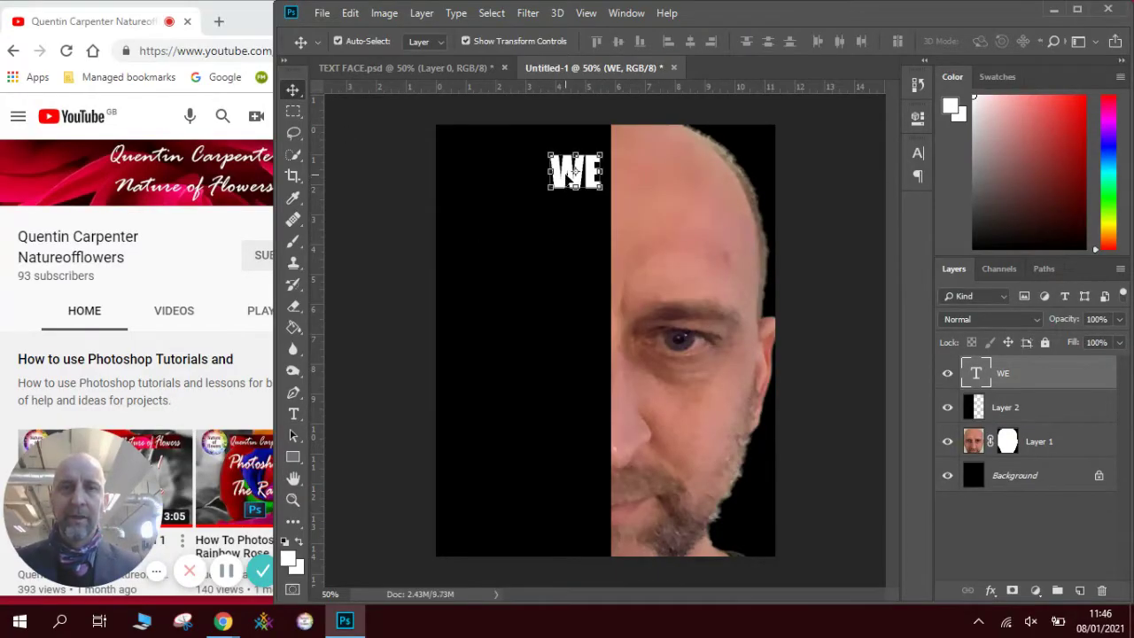
left_click_drag(574, 171, 594, 156)
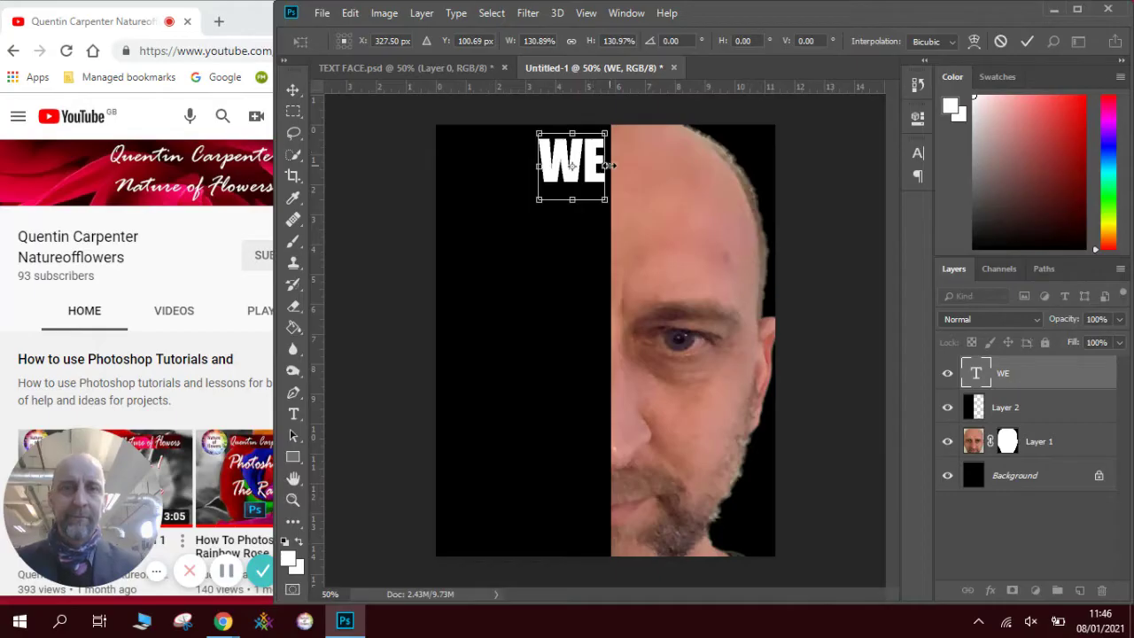
key("Return")
left_click(802, 185)
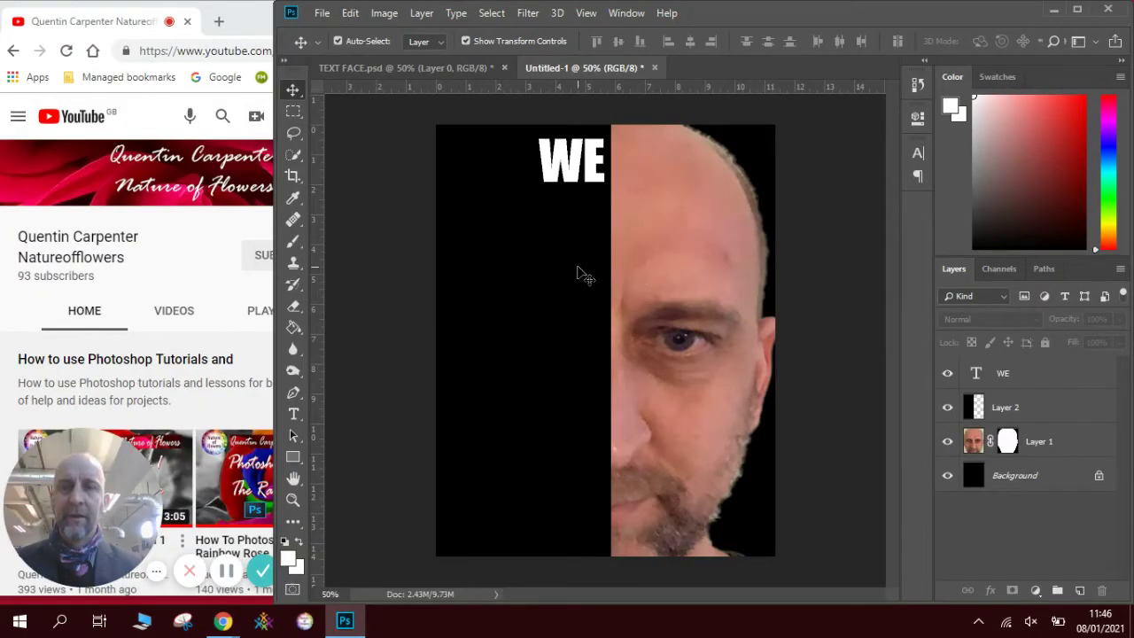
Check the TEXT FACE.psd reference, then type WANT on a new line in the black half
left_click(474, 71)
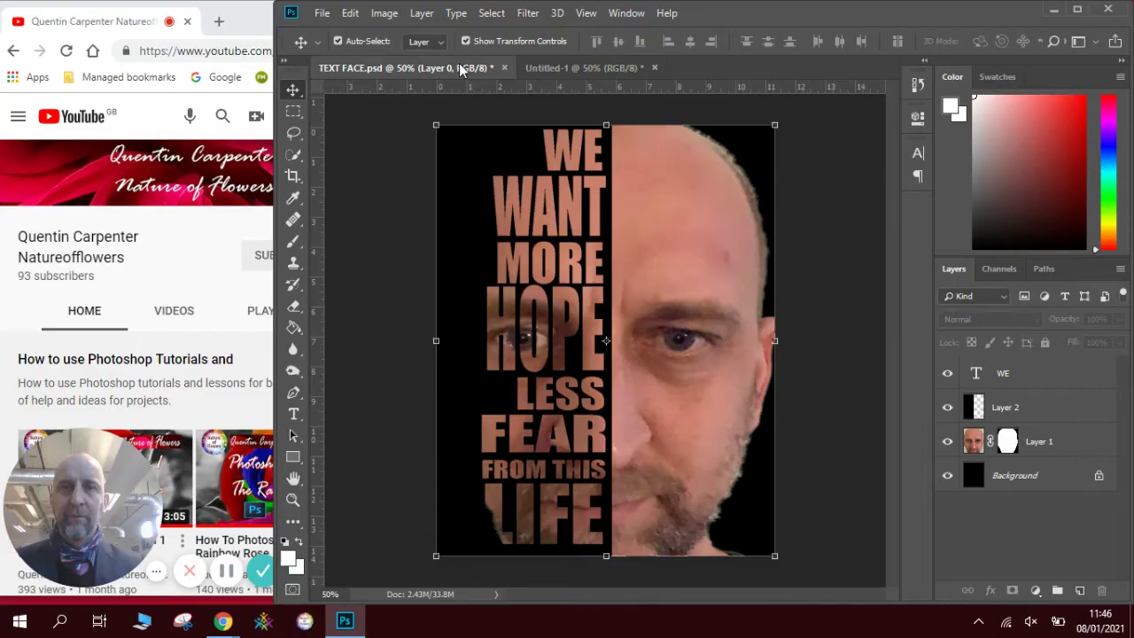
left_click(567, 70)
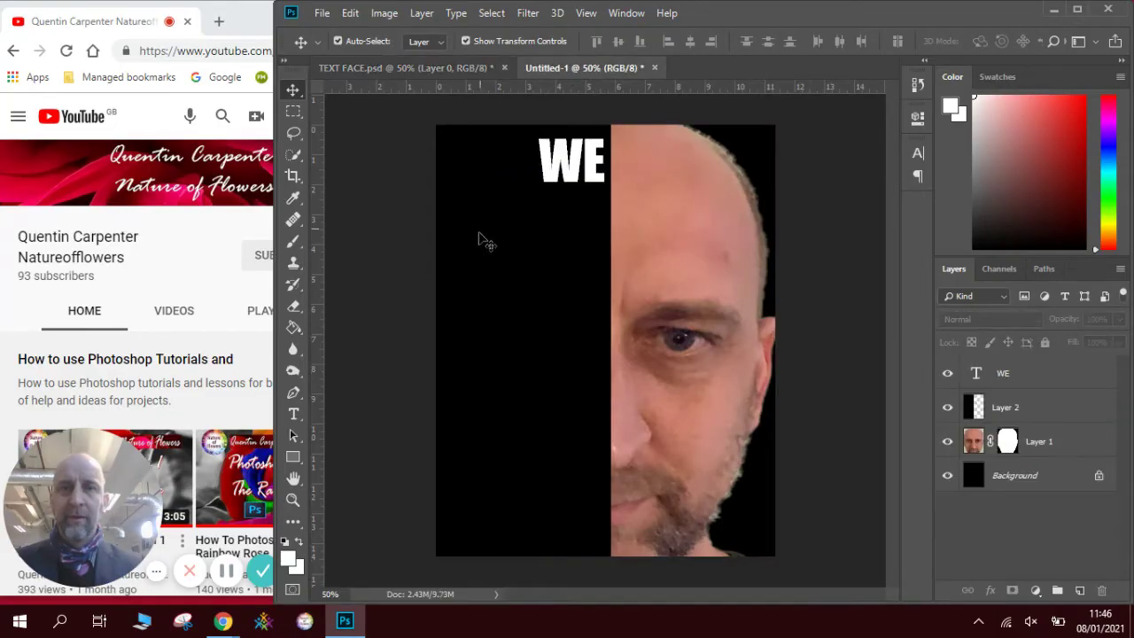
left_click(296, 414)
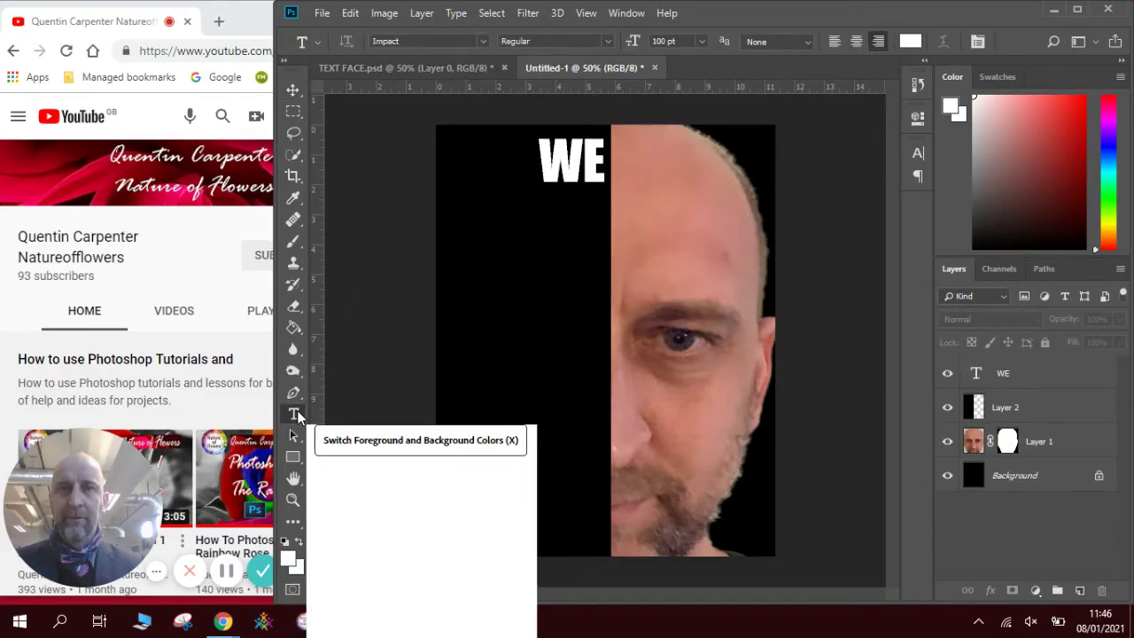
left_click(503, 251)
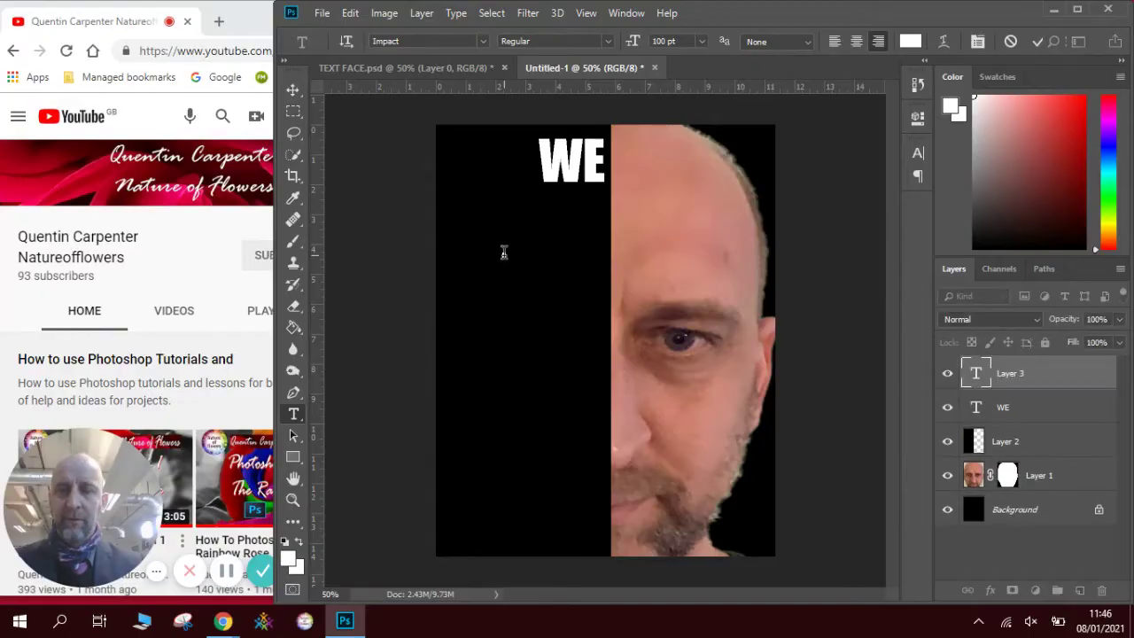
type("WANT")
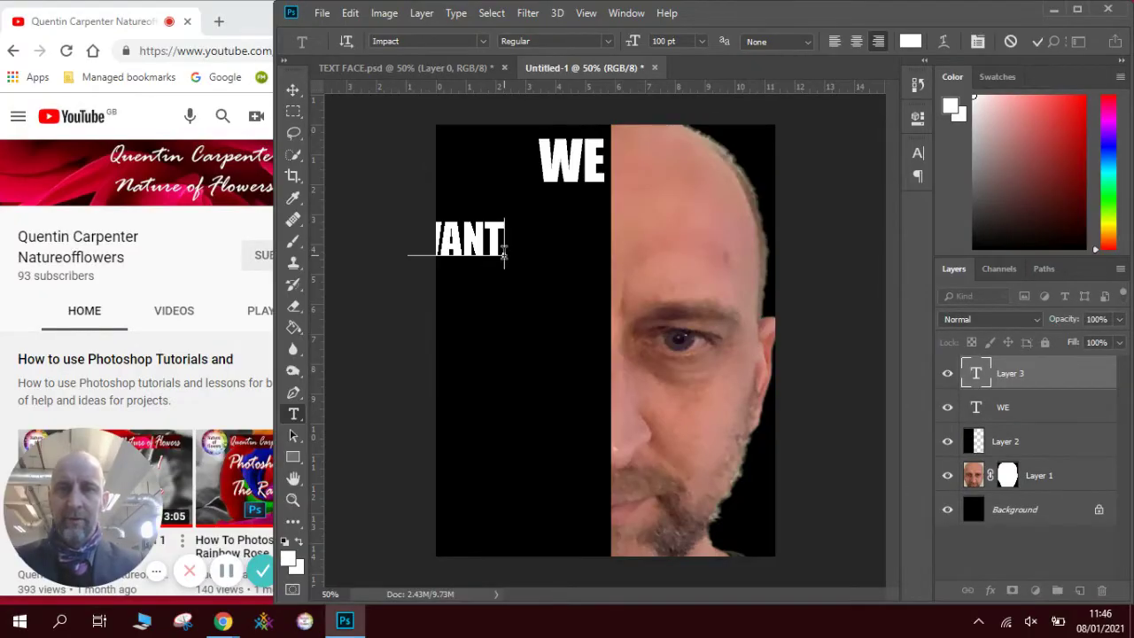
left_click(293, 90)
Place WANT under WE, stretched to about 120% width and 168% height
left_click_drag(454, 237, 546, 187)
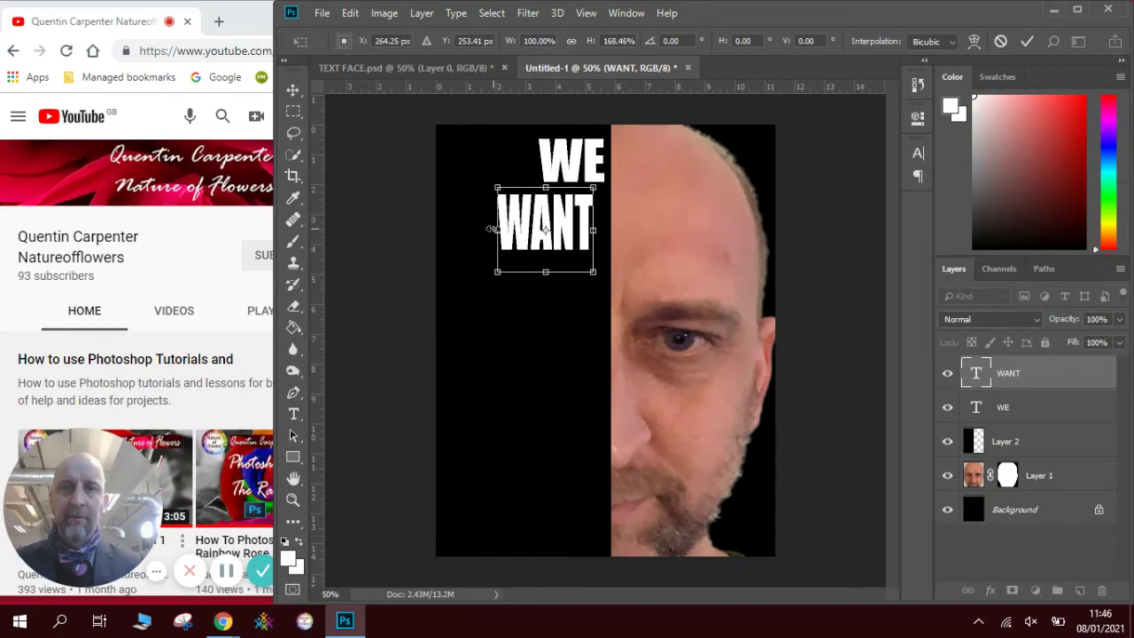
left_click_drag(493, 228, 481, 229)
left_click_drag(565, 230, 550, 213)
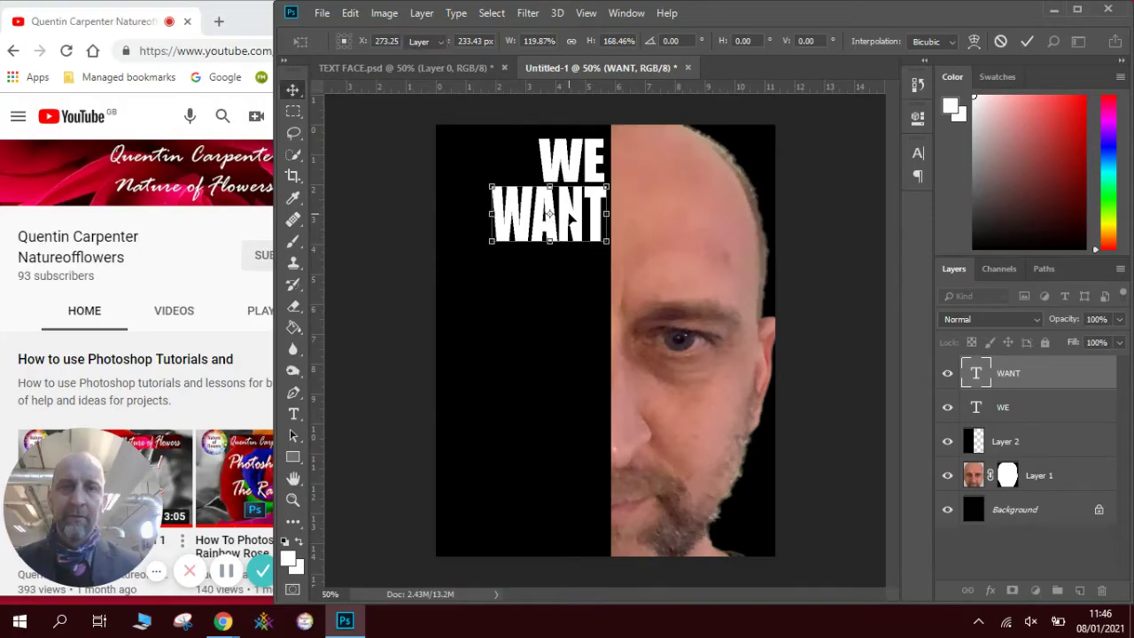
key("Return")
left_click(595, 277)
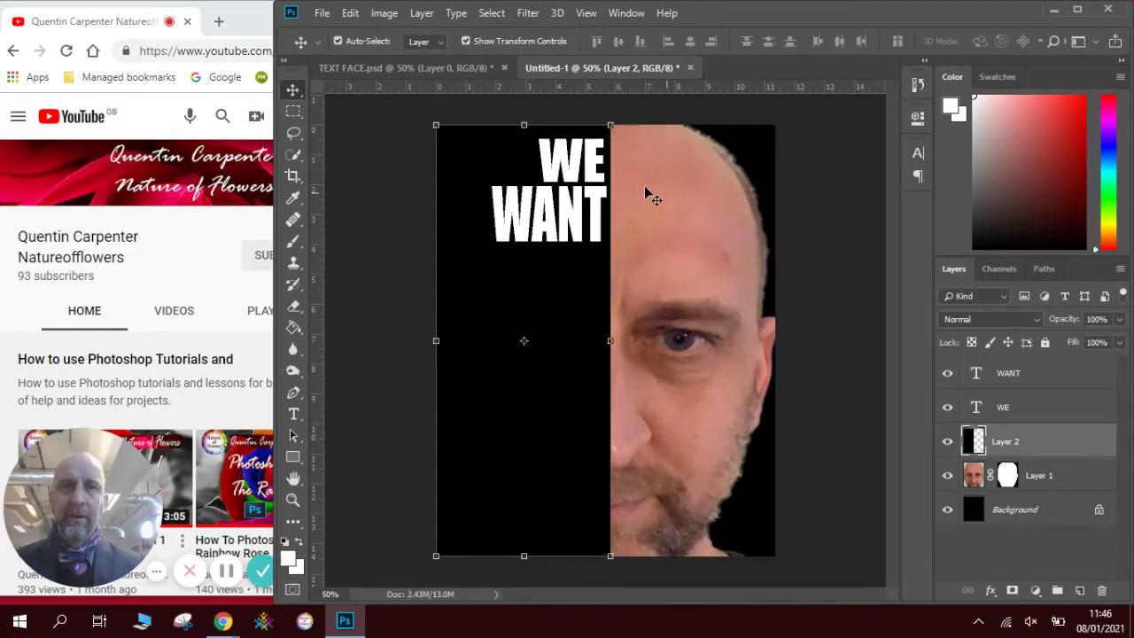
left_click(484, 70)
Type MORE and place it right-aligned under WANT
left_click(559, 75)
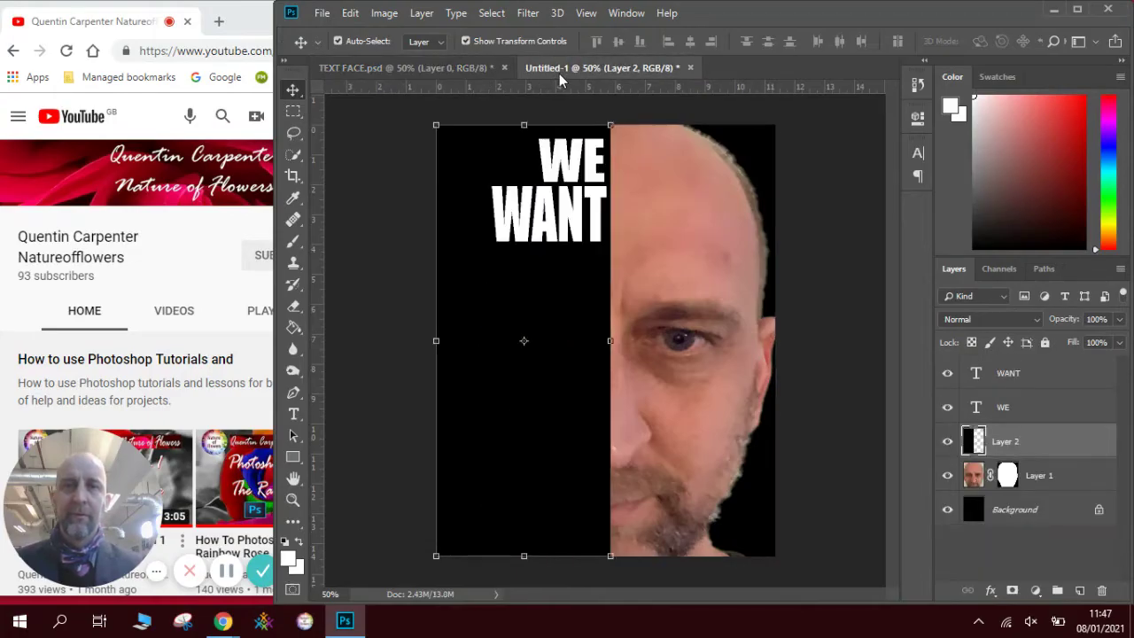
left_click(294, 414)
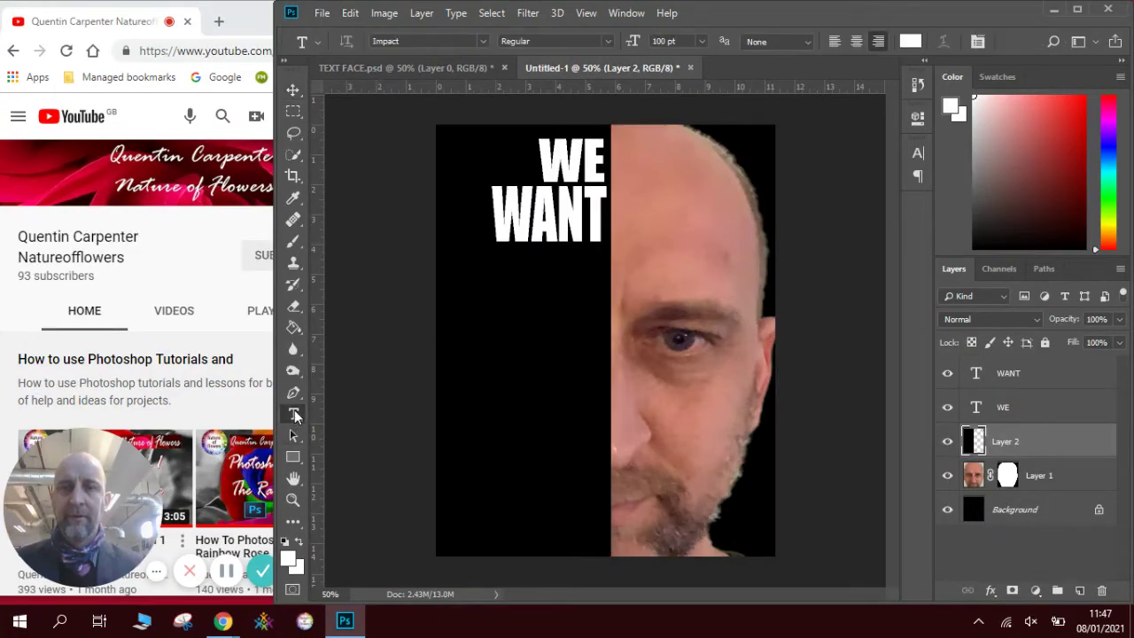
left_click(547, 286)
type("MORE")
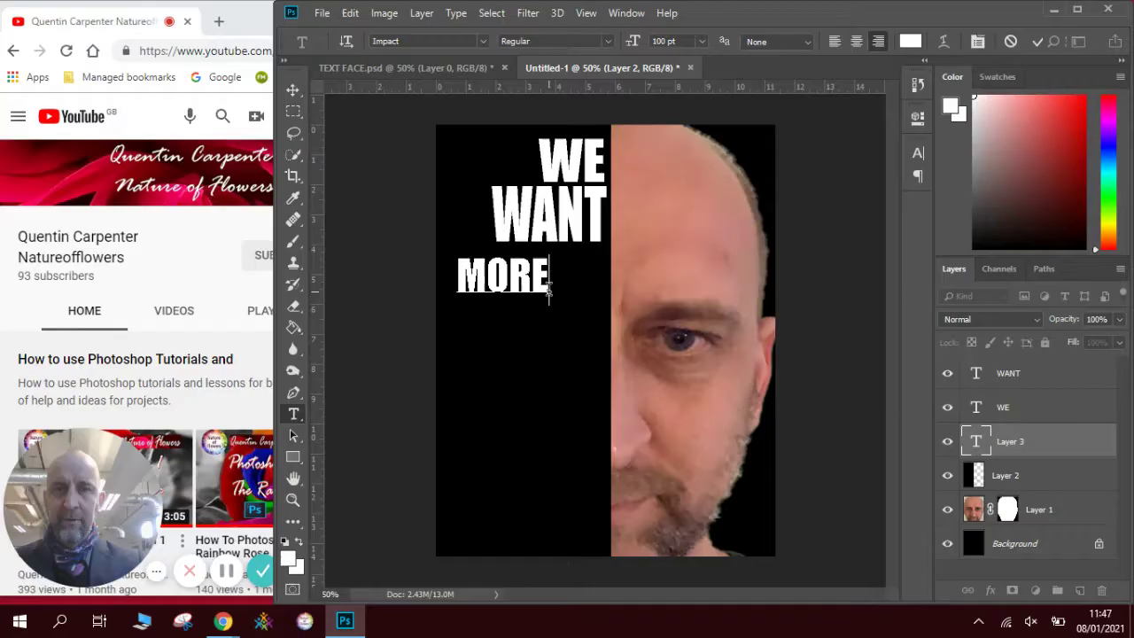
left_click(293, 89)
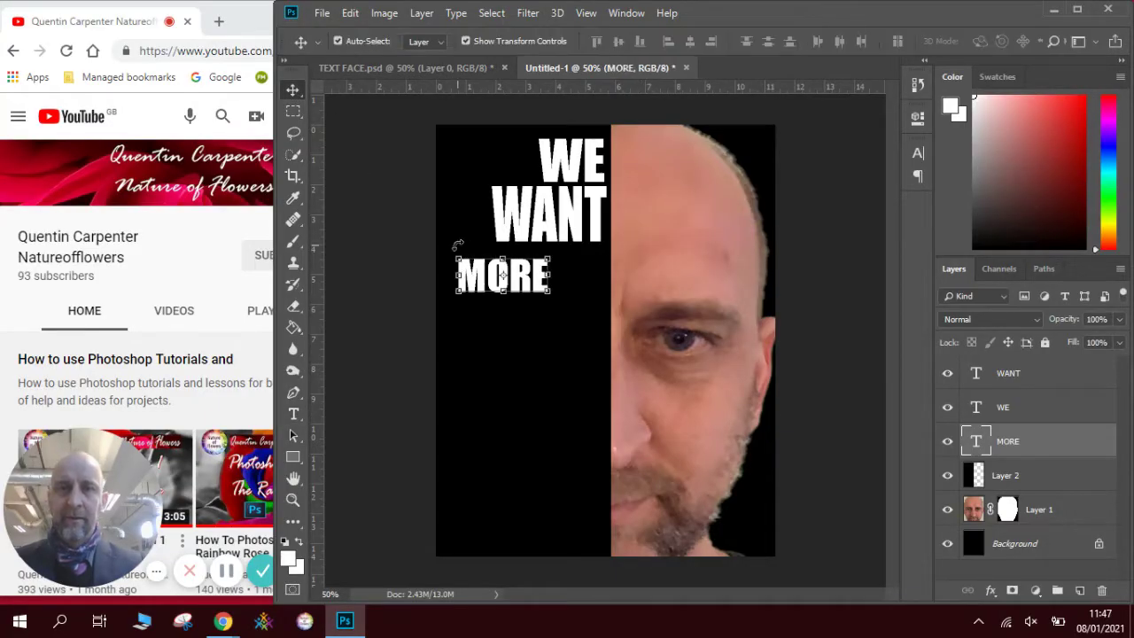
left_click_drag(475, 281, 532, 268)
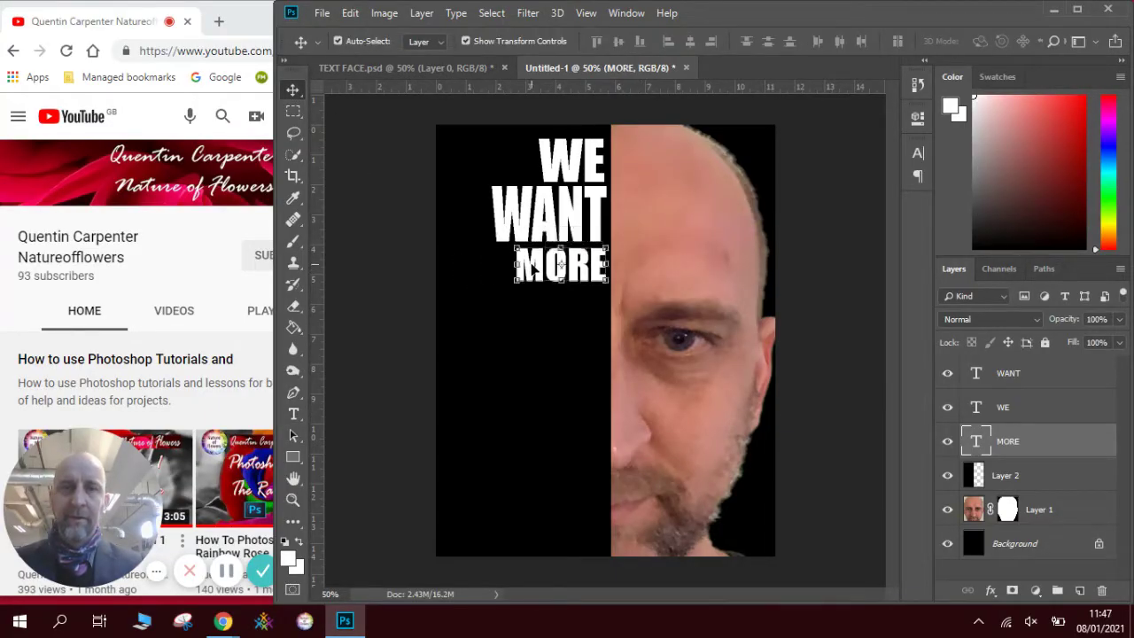
Add HOPE below MORE and stretch it wider up to the face edge
left_click(293, 414)
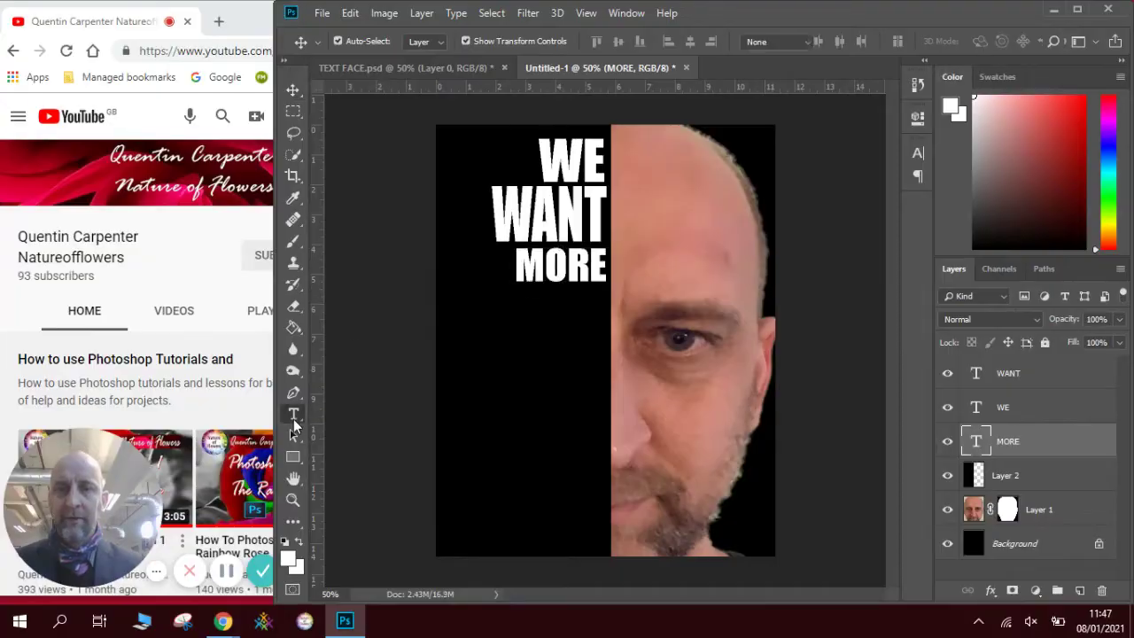
left_click(476, 69)
left_click(538, 66)
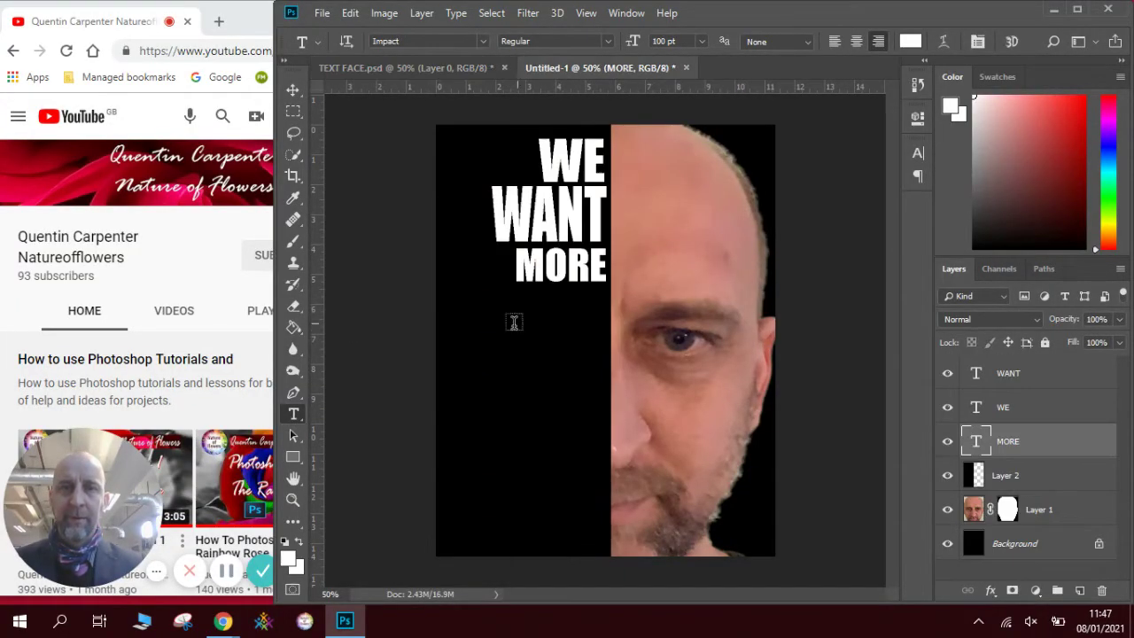
left_click(507, 330)
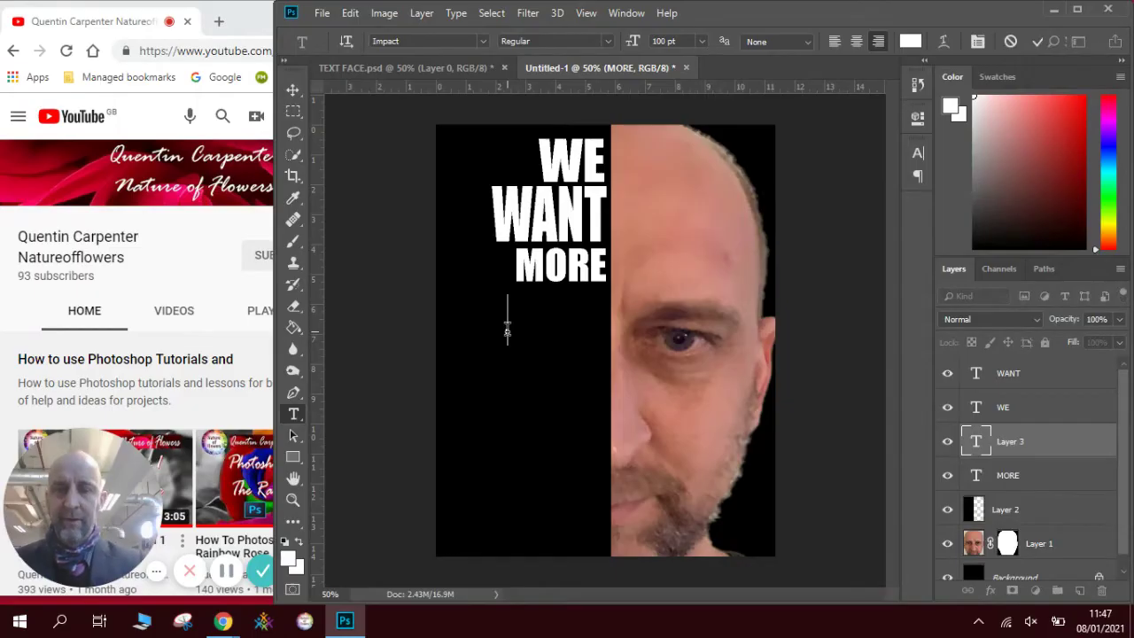
type("HOPE")
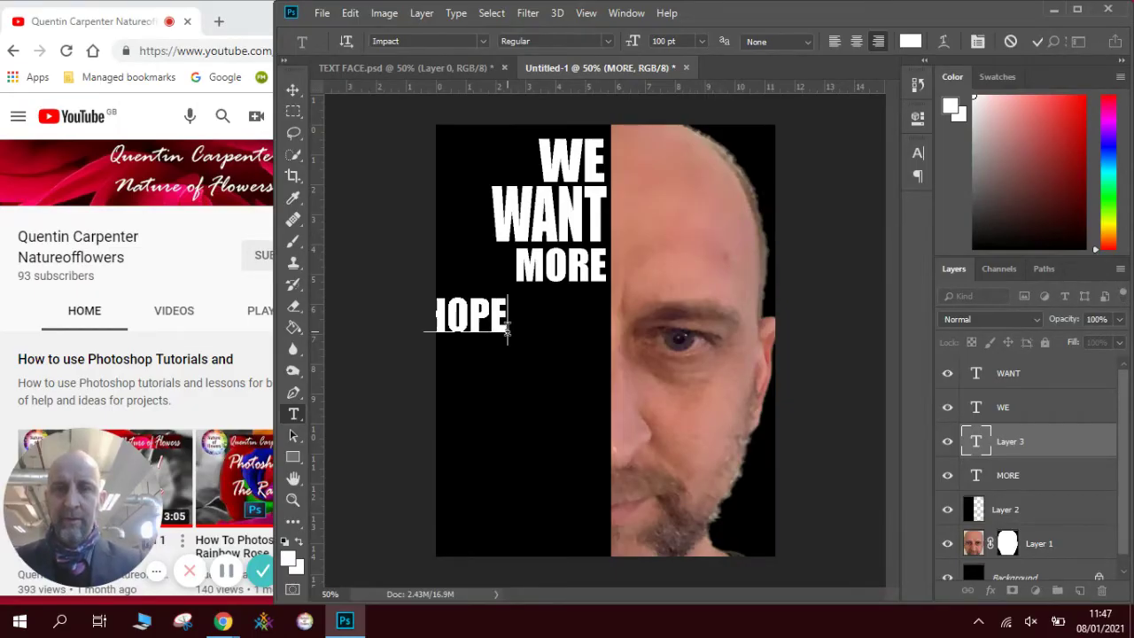
left_click(292, 89)
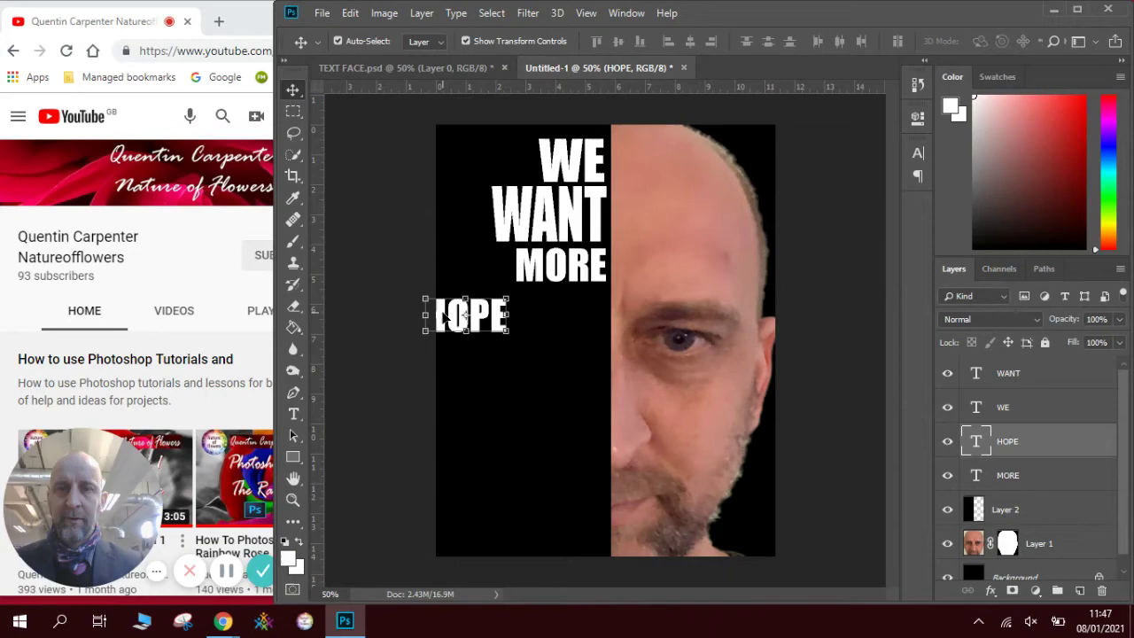
left_click_drag(455, 317, 528, 279)
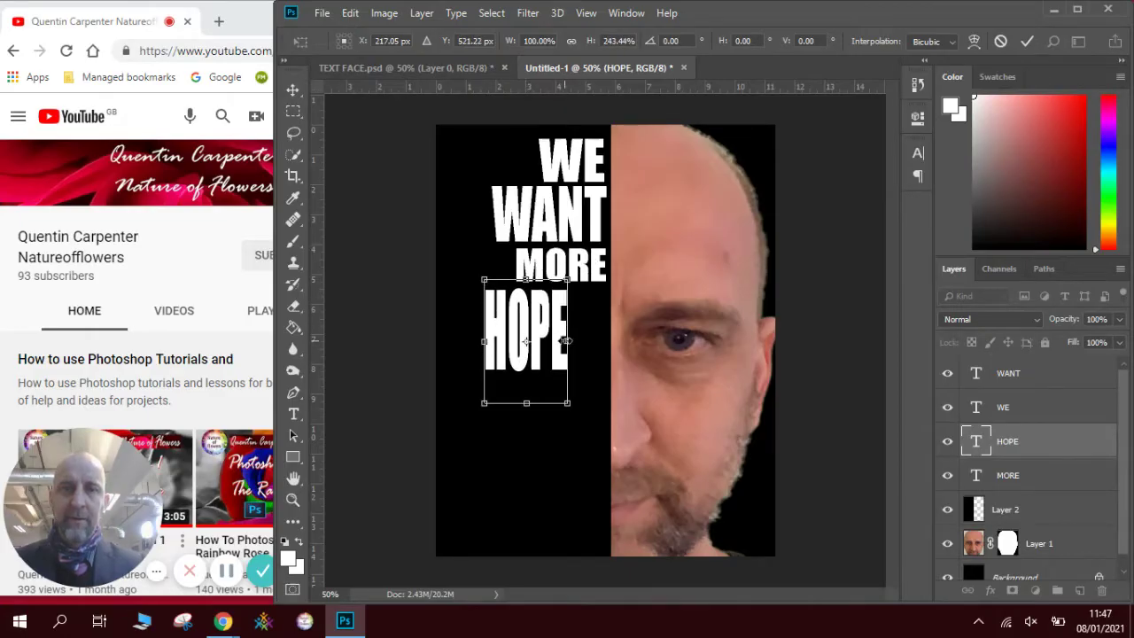
left_click_drag(567, 340, 606, 340)
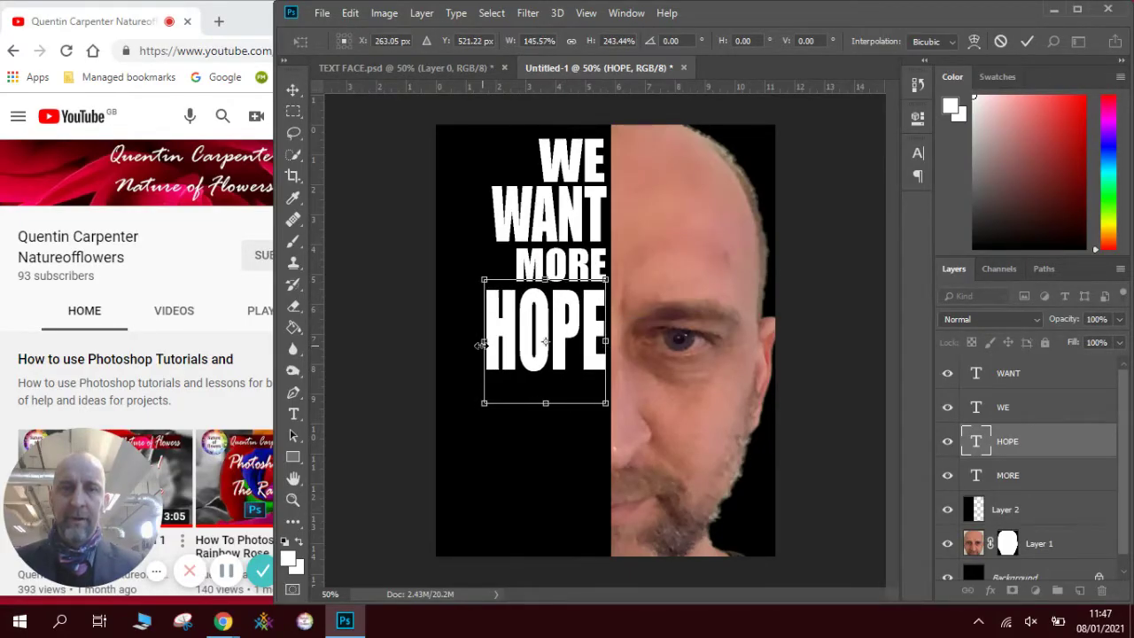
left_click_drag(480, 345, 464, 344)
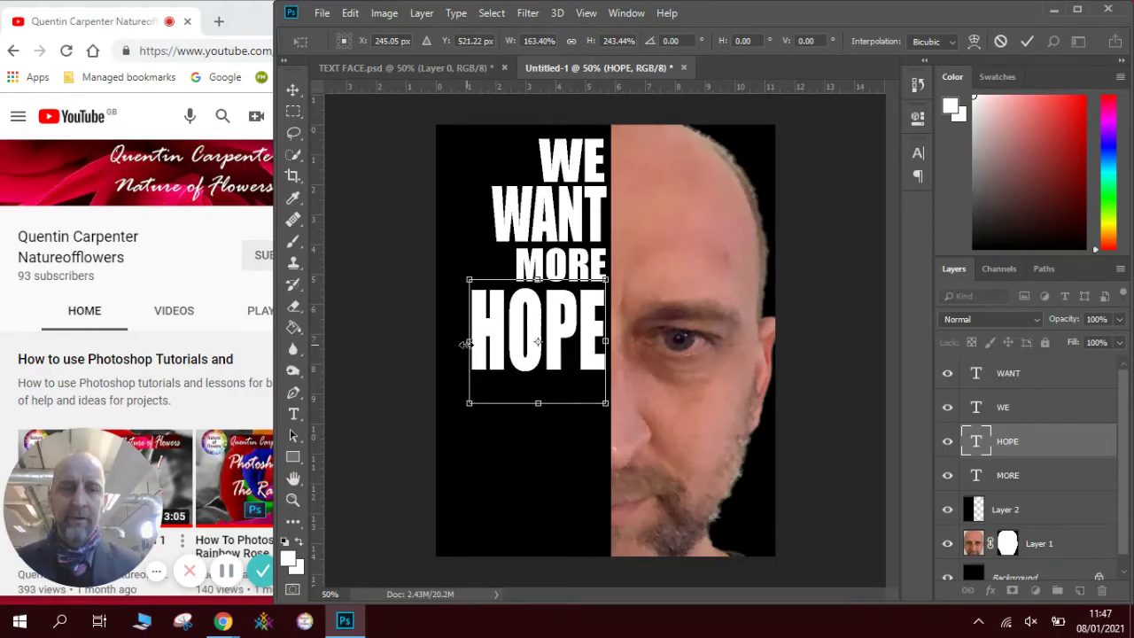
key("Return")
left_click(510, 438)
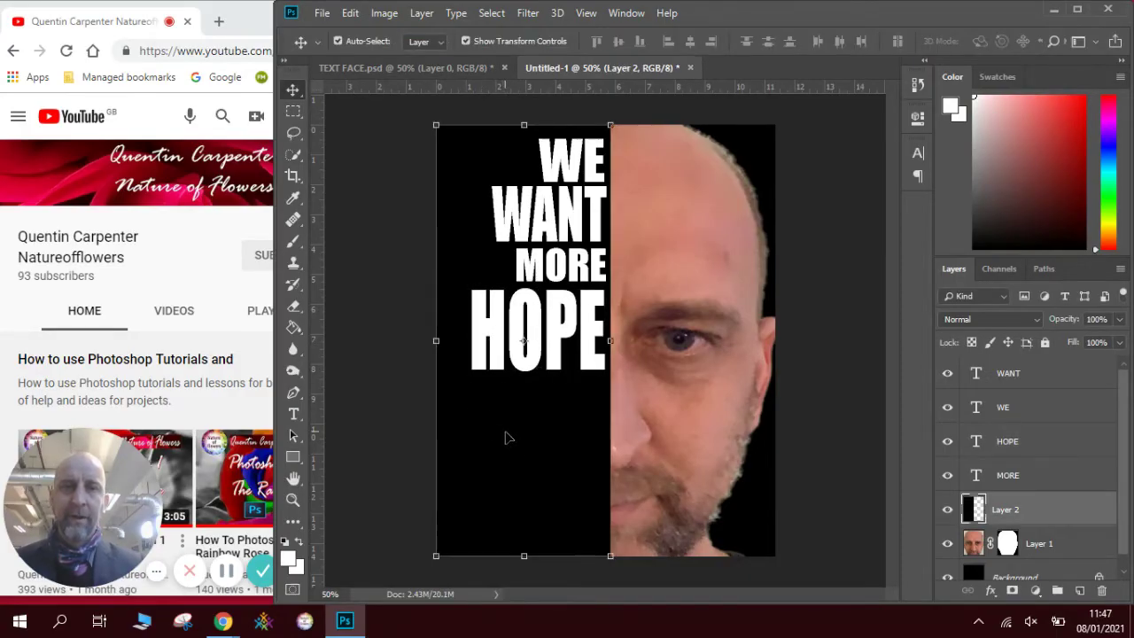
Add a squat, flattened LESS right-aligned beneath HOPE
left_click(447, 63)
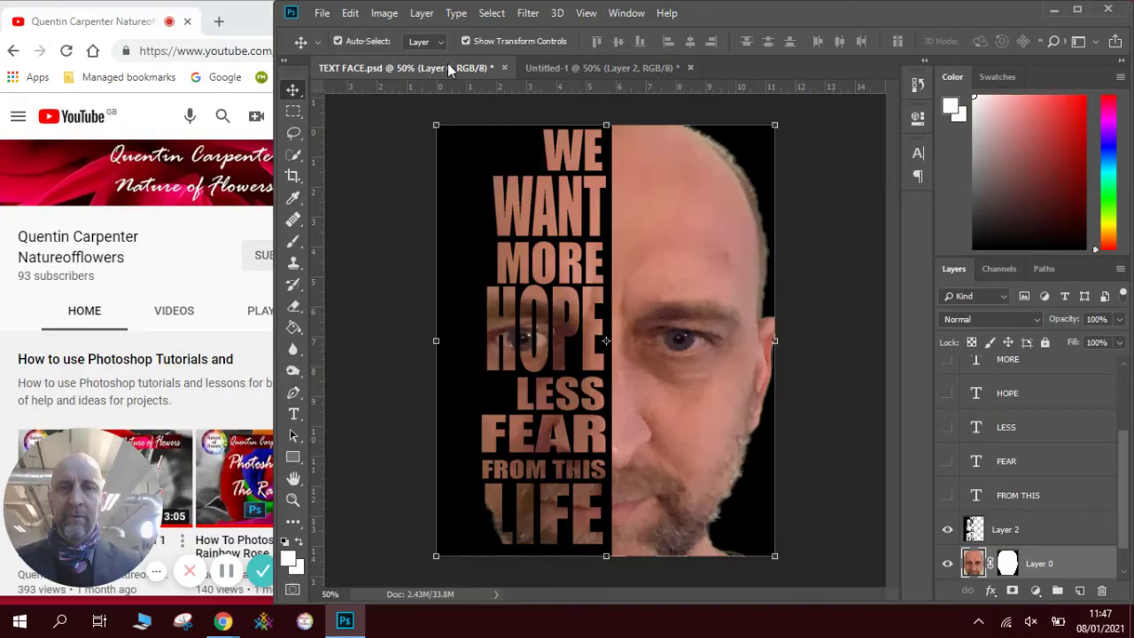
left_click(564, 68)
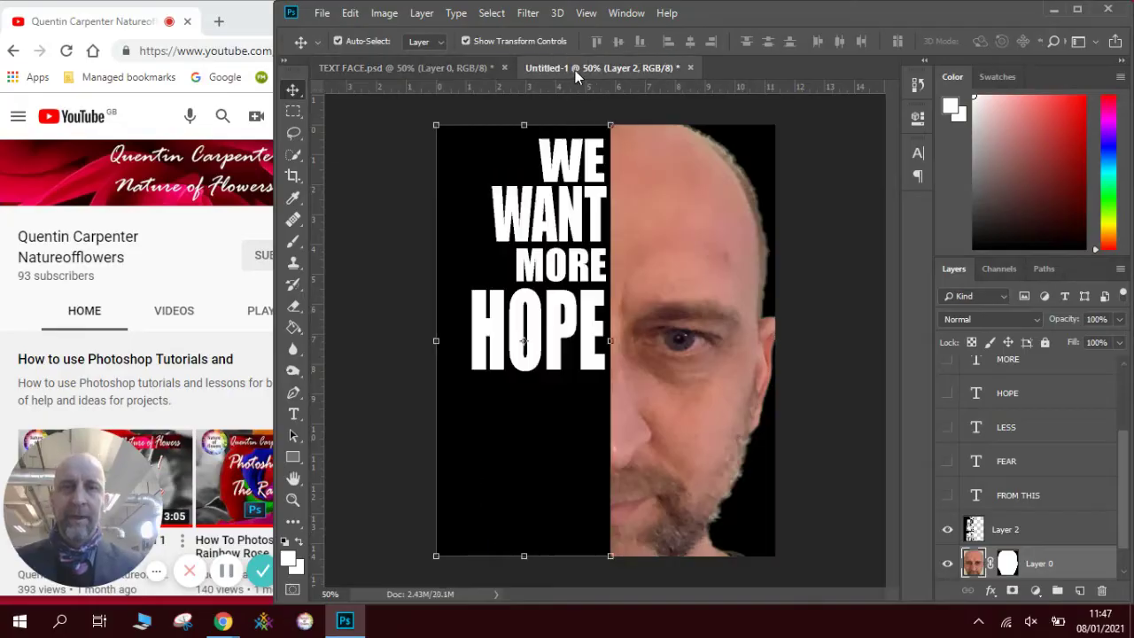
left_click(295, 414)
left_click(519, 406)
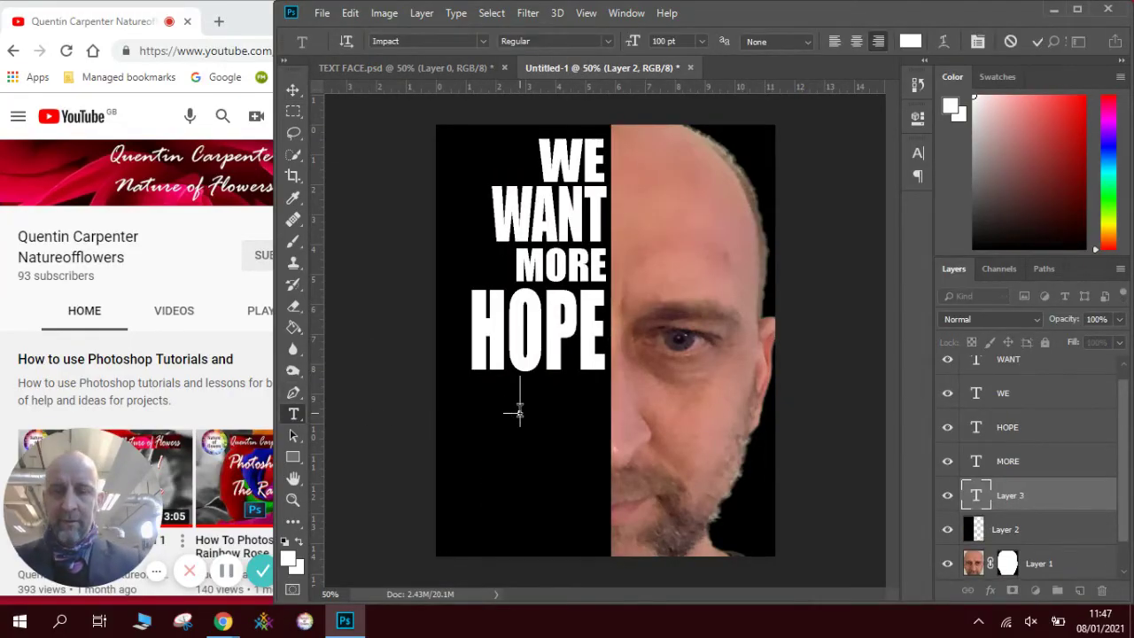
type("LESS")
left_click(293, 90)
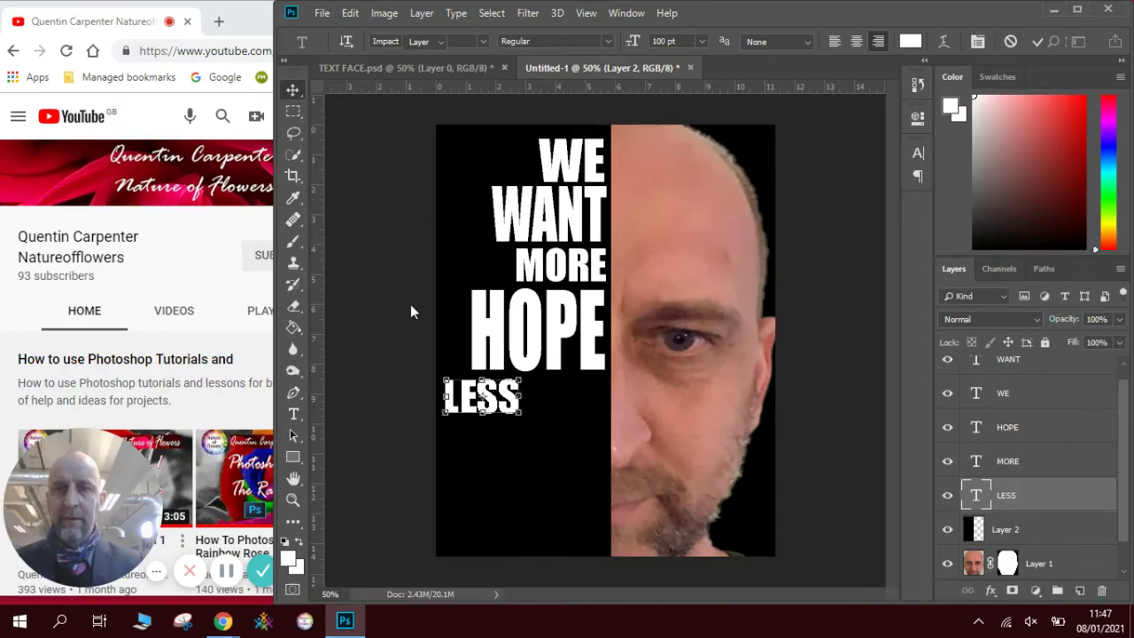
left_click_drag(478, 403, 564, 408)
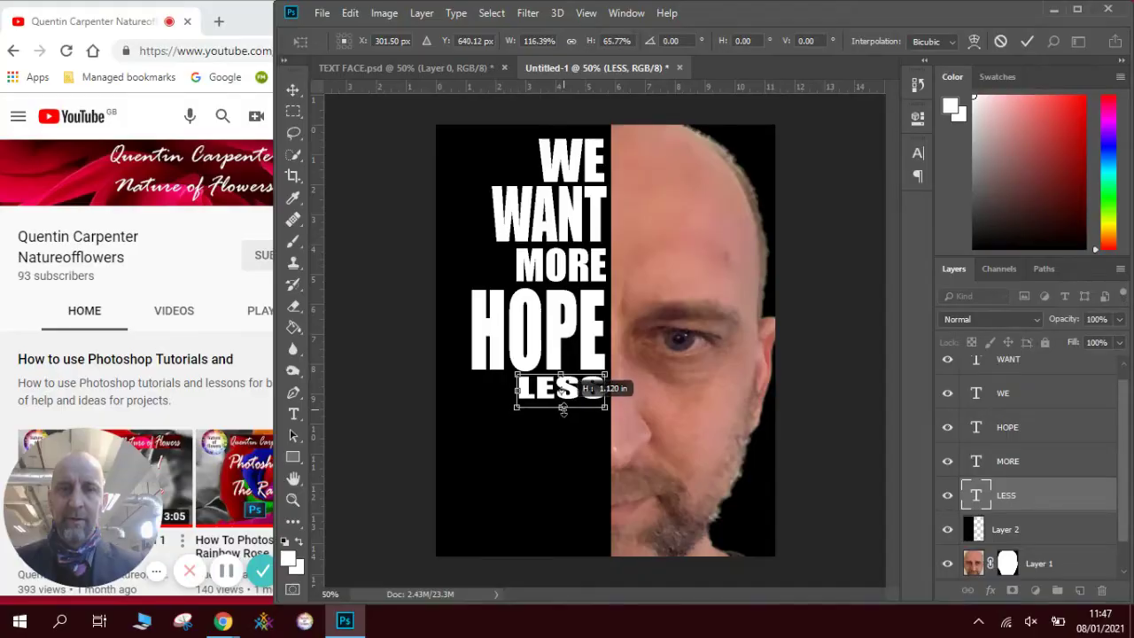
key("Return")
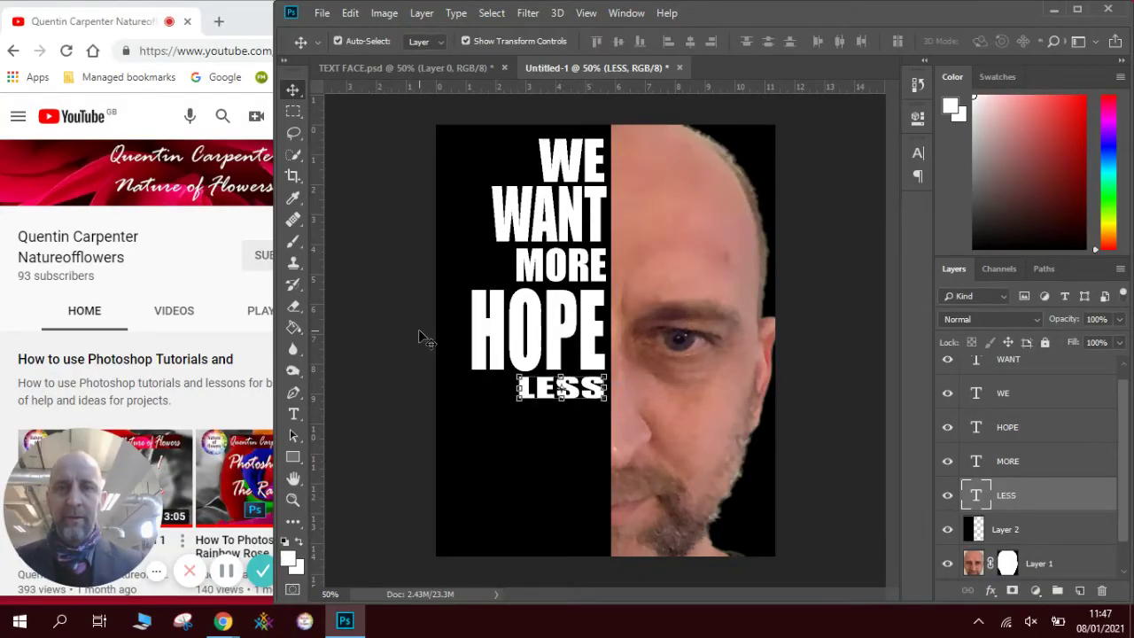
Add FEAR beneath LESS and enlarge it to about 152%
left_click(293, 415)
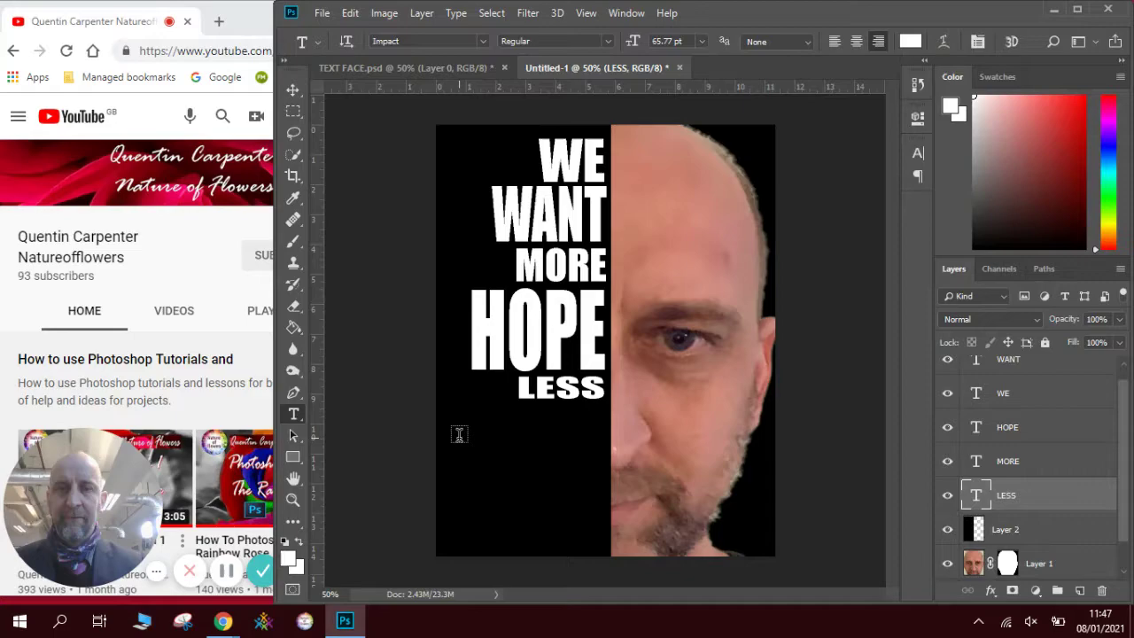
left_click(459, 434)
type("F")
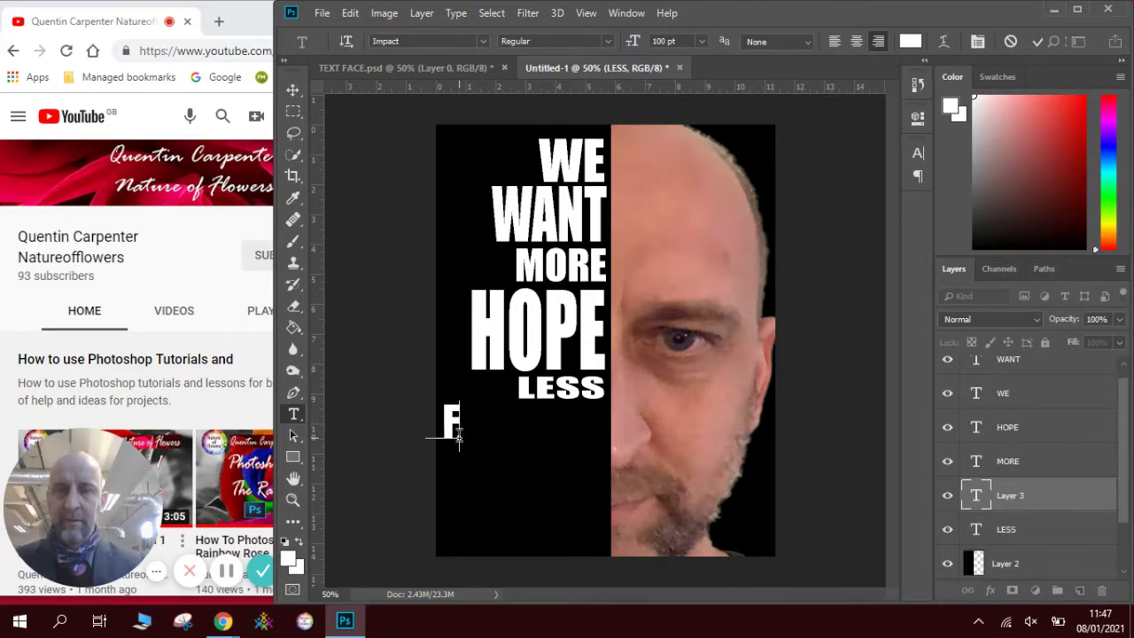
key("BackSpace")
type("R")
left_click(293, 89)
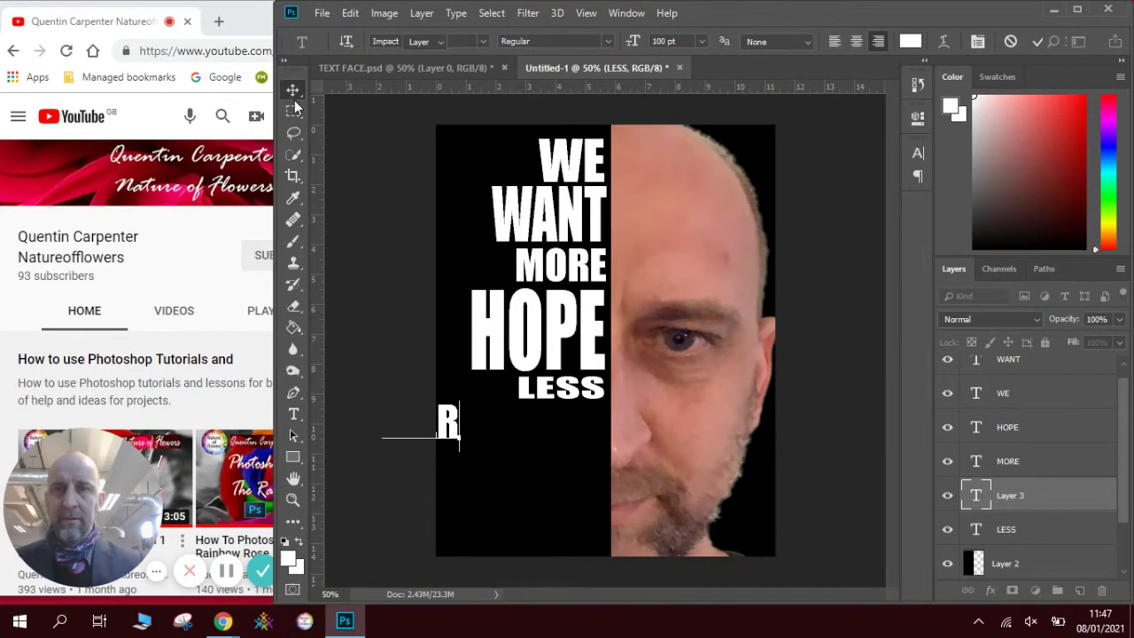
left_click_drag(447, 422, 592, 416)
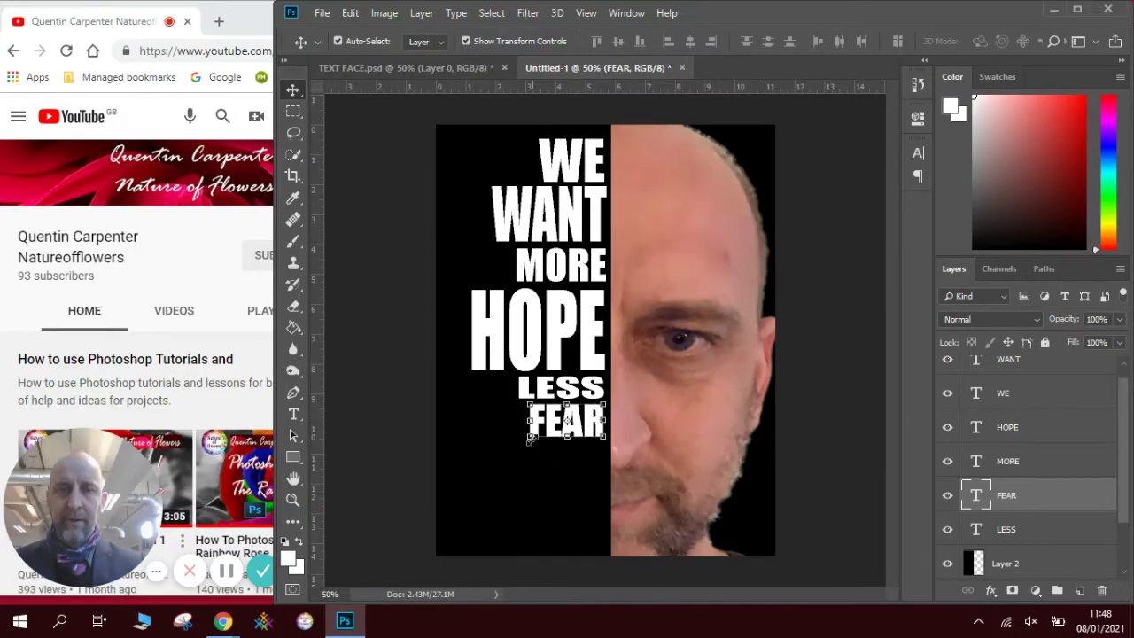
mouse_move(601, 409)
left_mouse_down()
mouse_move(557, 429)
mouse_move(604, 396)
left_mouse_up()
key("Return")
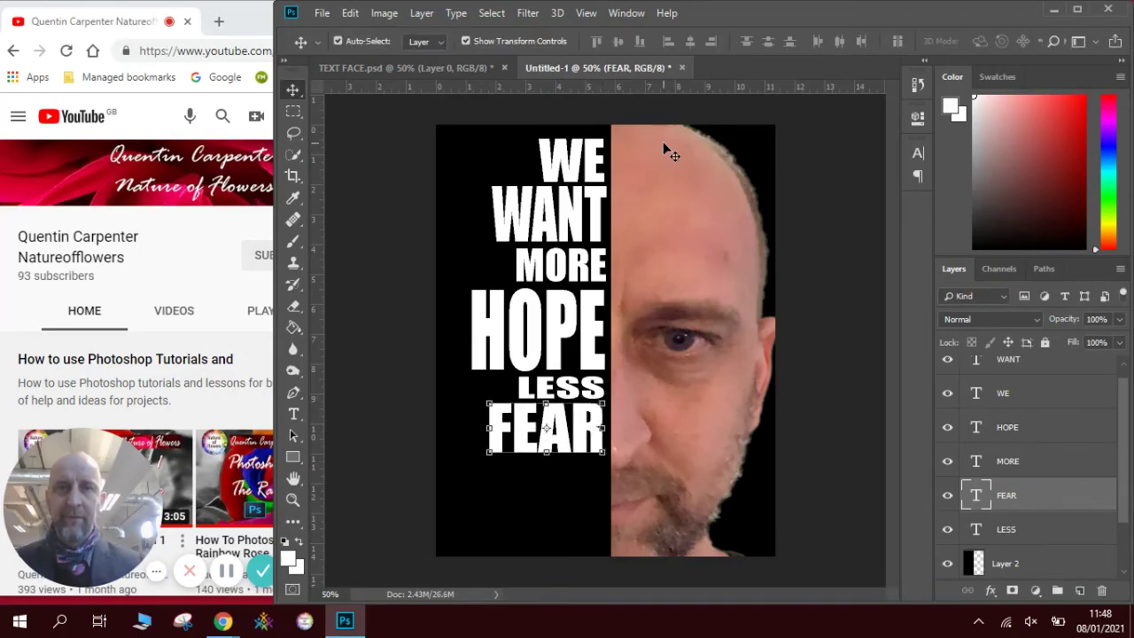
left_click(475, 69)
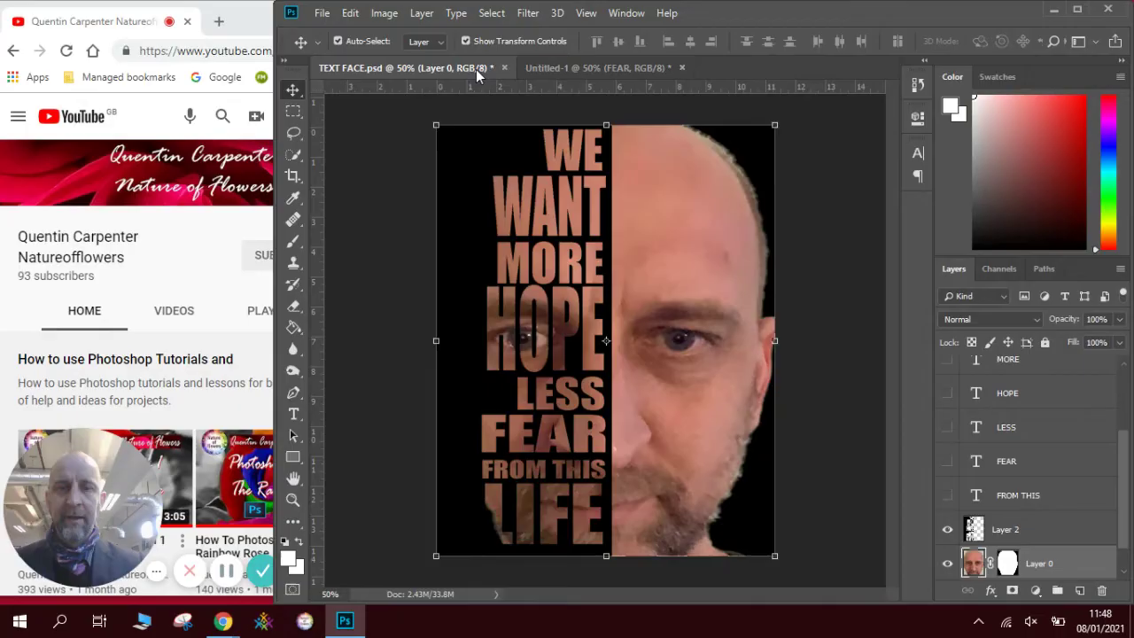
left_click(576, 69)
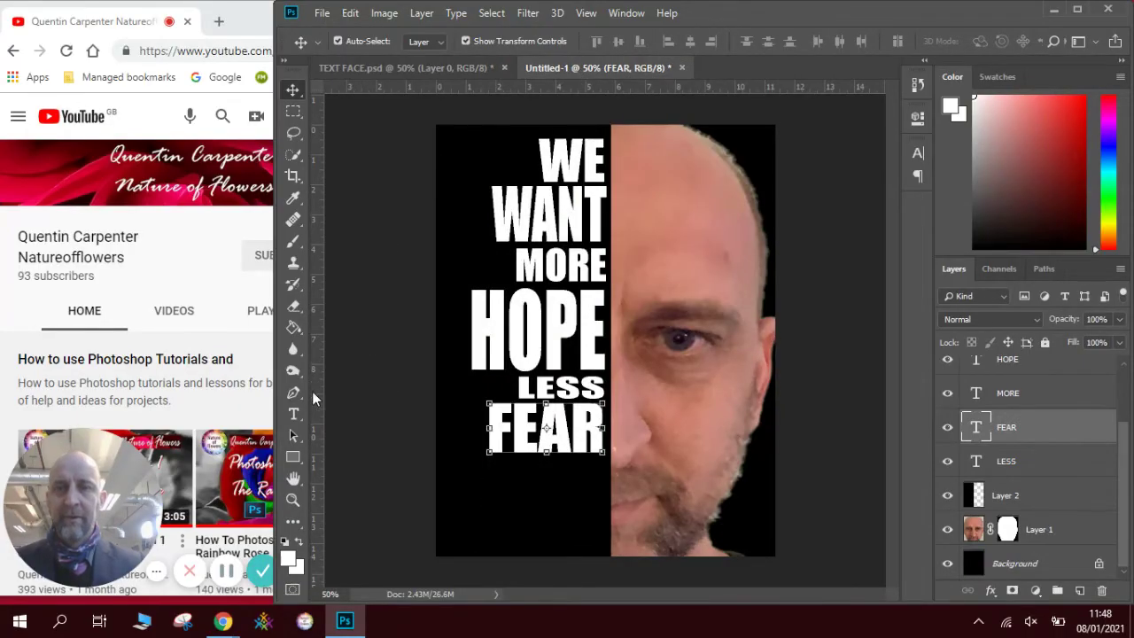
left_click(294, 415)
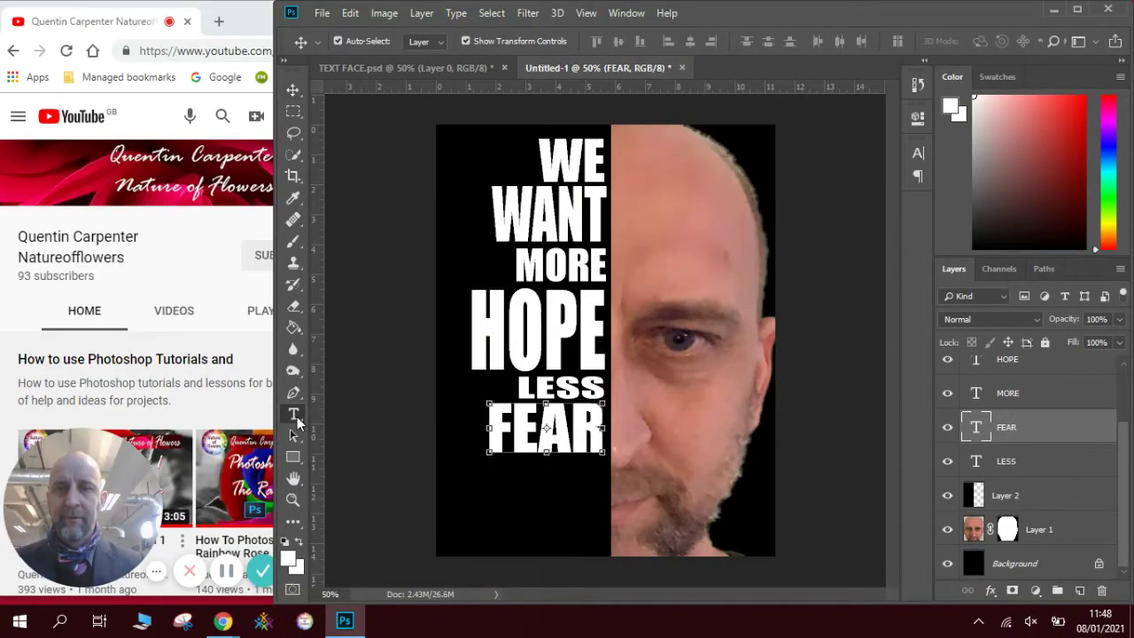
Type FROM THIS and shrink it with Ctrl+T to fit just below FEAR
left_click(489, 483)
type("FROM TR")
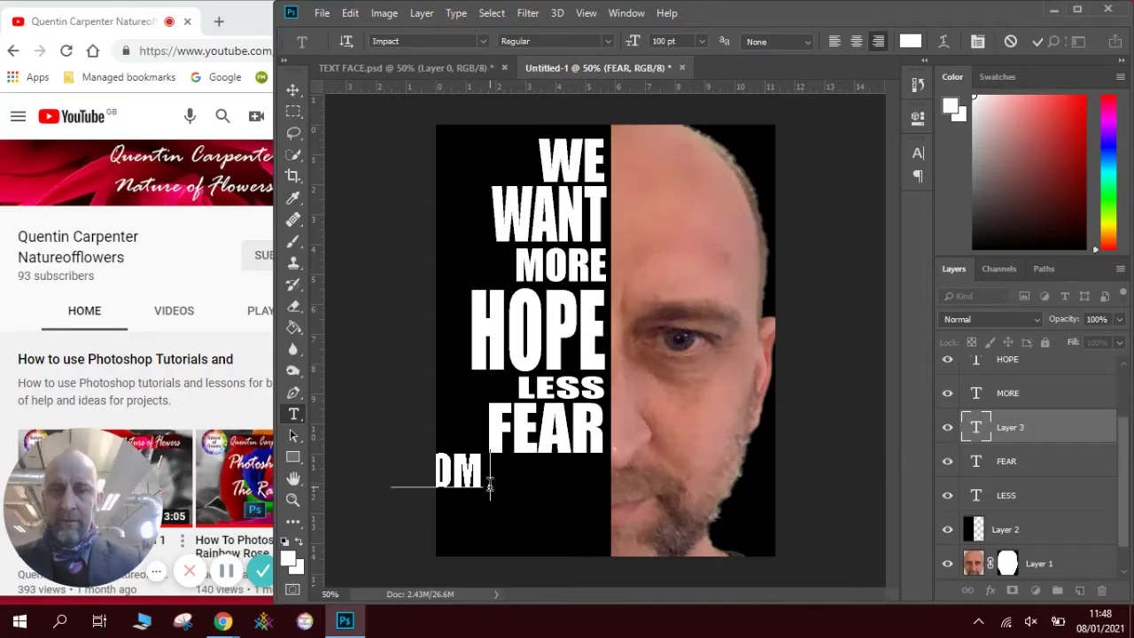
type("H")
key("BackSpace")
key("BackSpace")
key("BackSpace")
key("BackSpace")
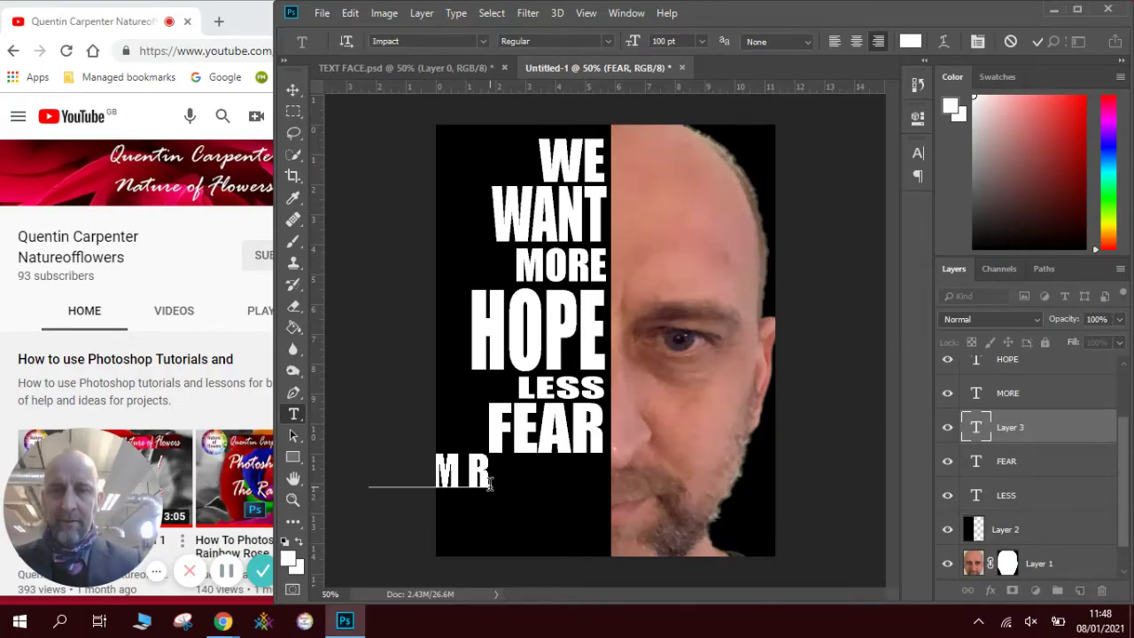
type("HIS")
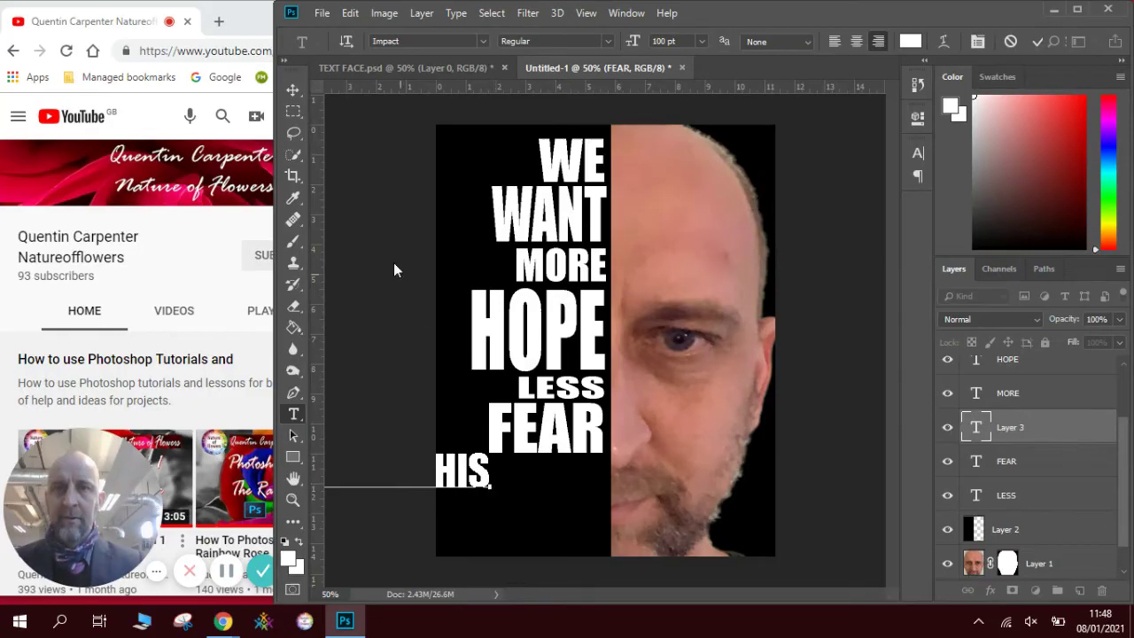
left_click(293, 90)
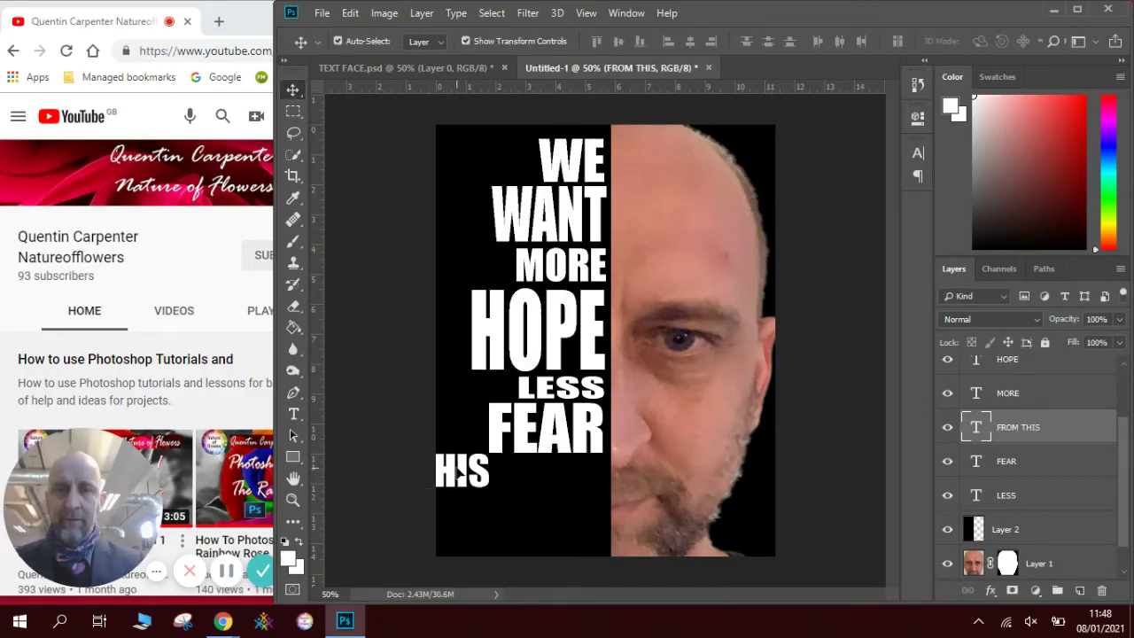
left_click_drag(464, 470, 592, 501)
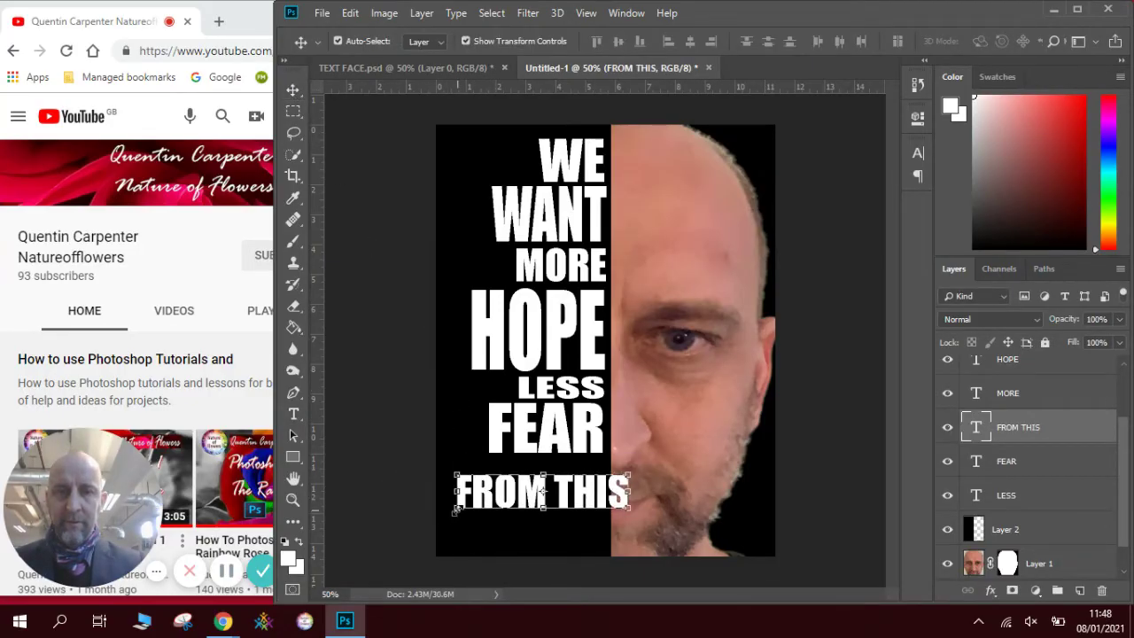
key("ctrl+t")
left_click_drag(457, 513, 484, 479)
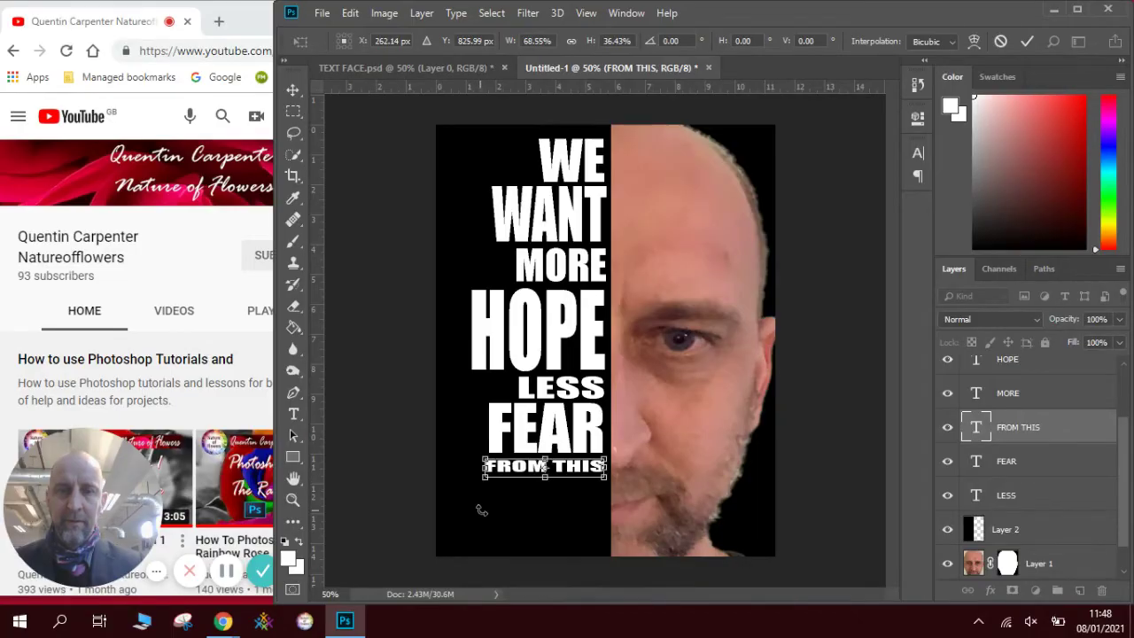
key("Return")
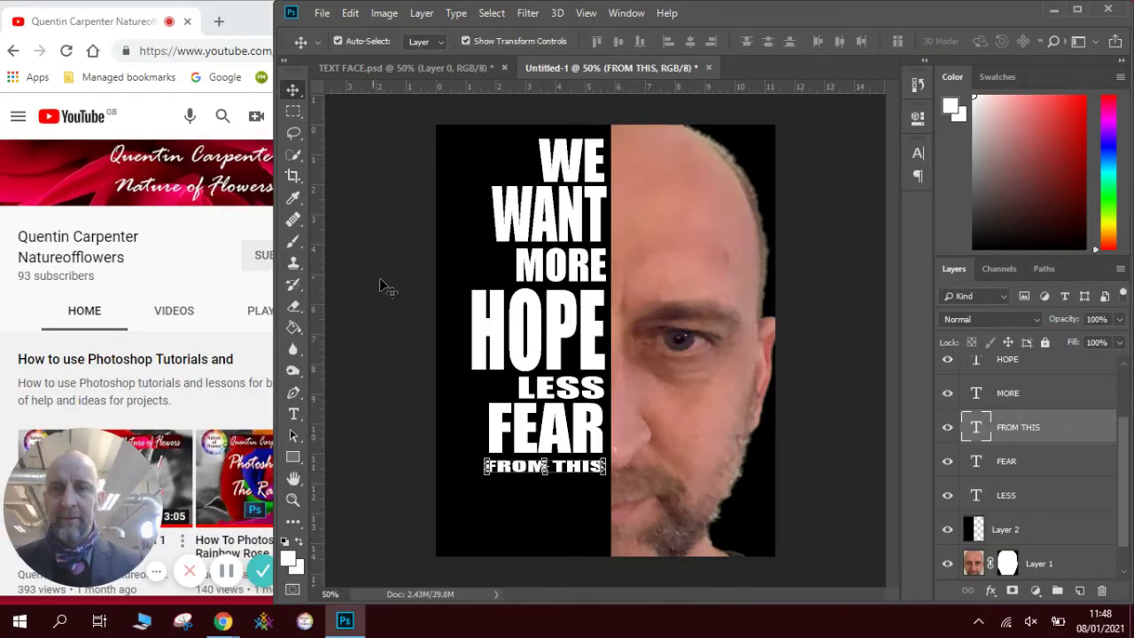
Type LIFE beneath FROM THIS and enlarge it to fill the width
left_click(293, 414)
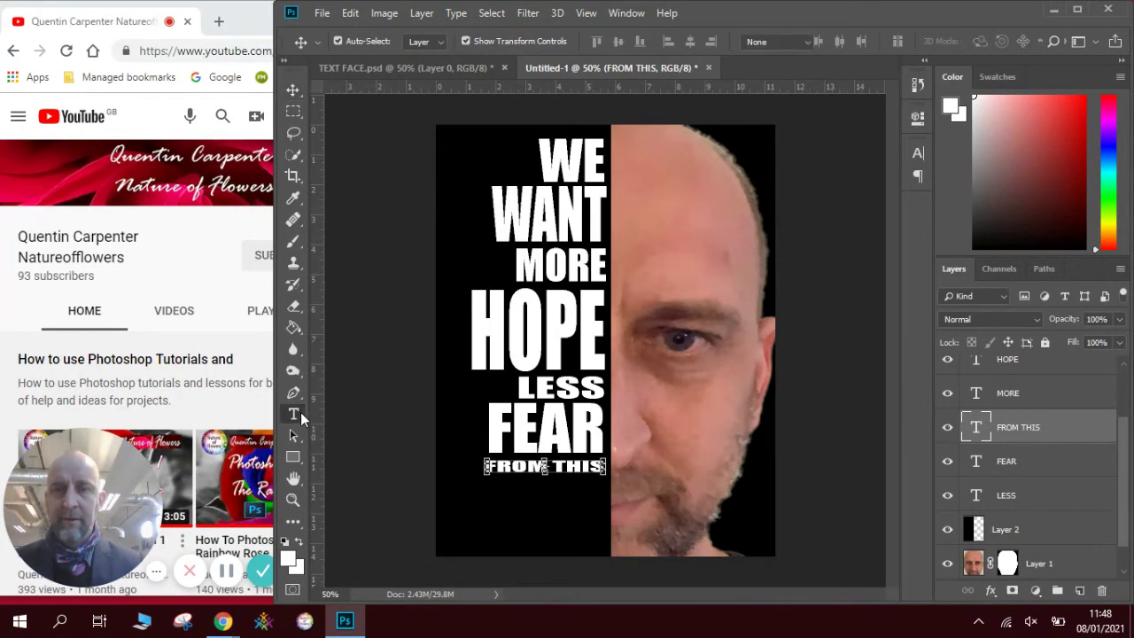
left_click(505, 519)
type("LIFE")
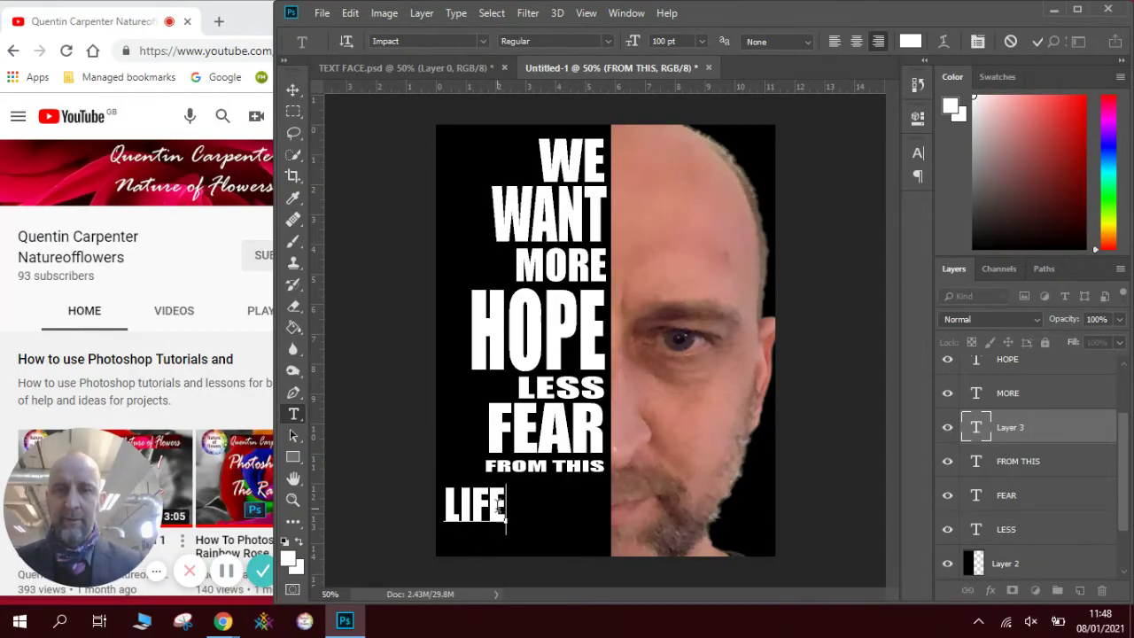
left_click(293, 90)
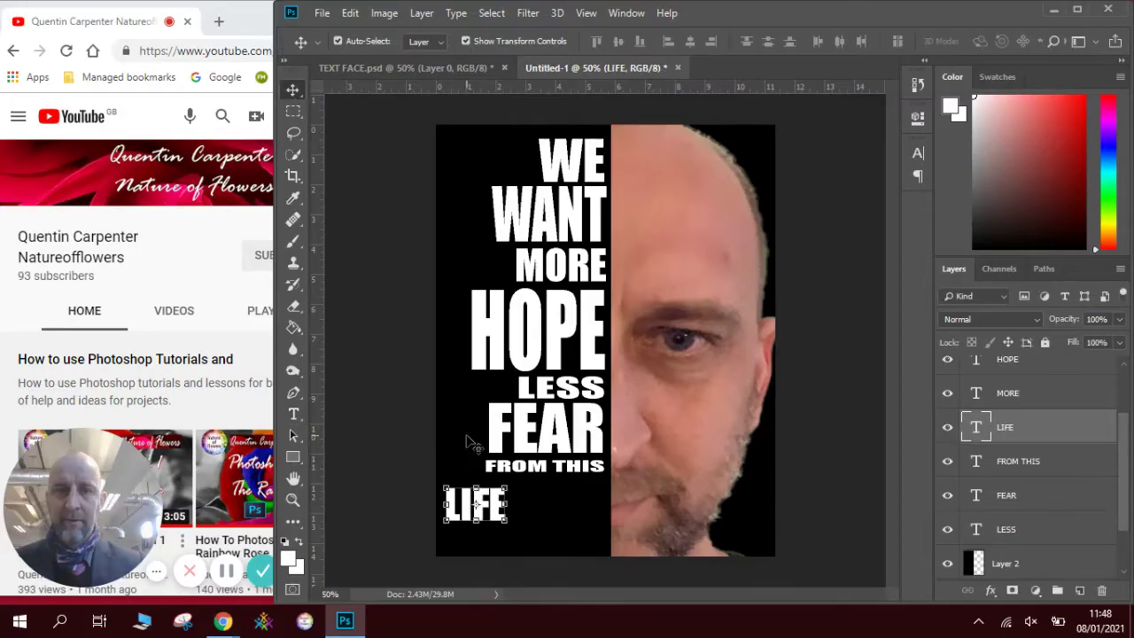
left_click_drag(501, 500, 605, 490)
left_click_drag(542, 513, 496, 553)
left_click_drag(562, 502, 604, 473)
key("Return")
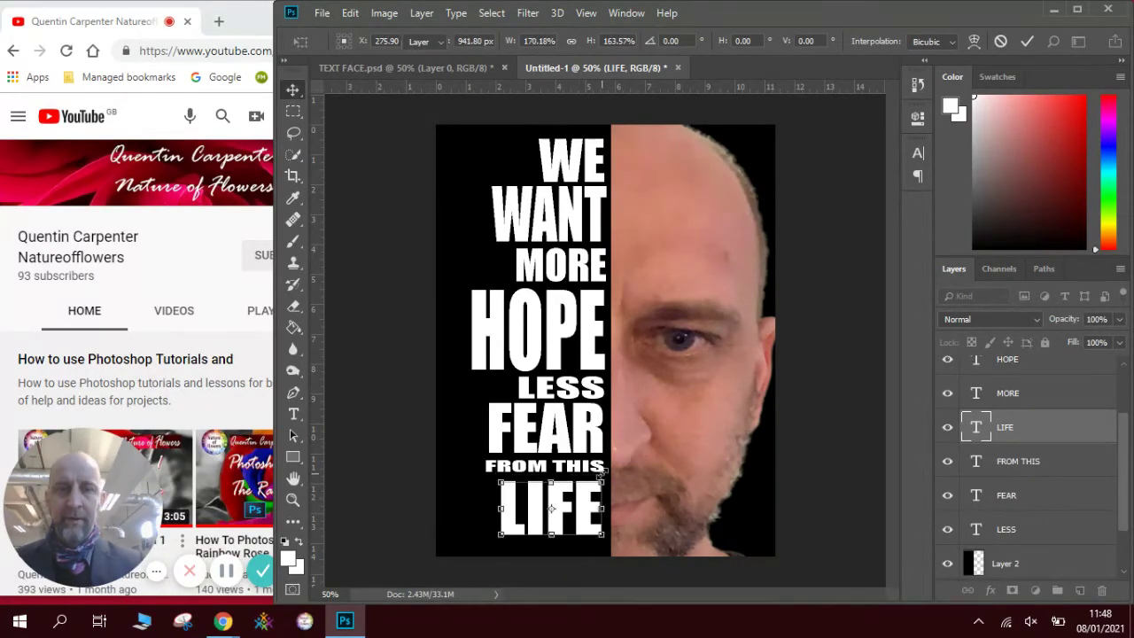
Make the face photo Layer 1 the active layer
left_click(656, 390)
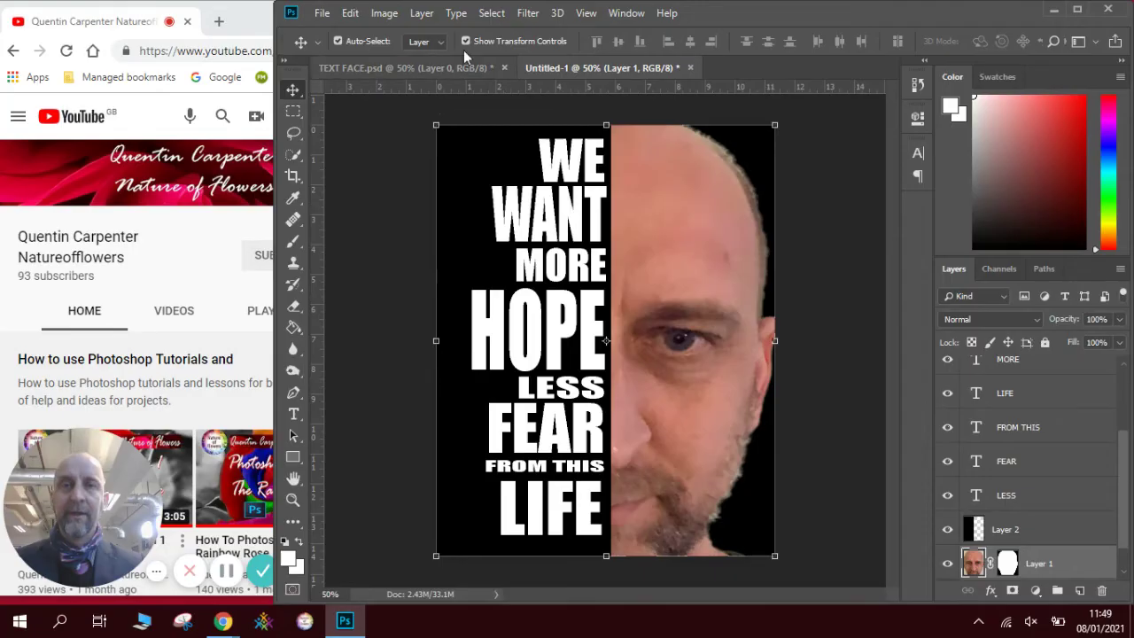
Select the white lettering with Color Range, Sampled Colors at Fuzziness 0
left_click(490, 13)
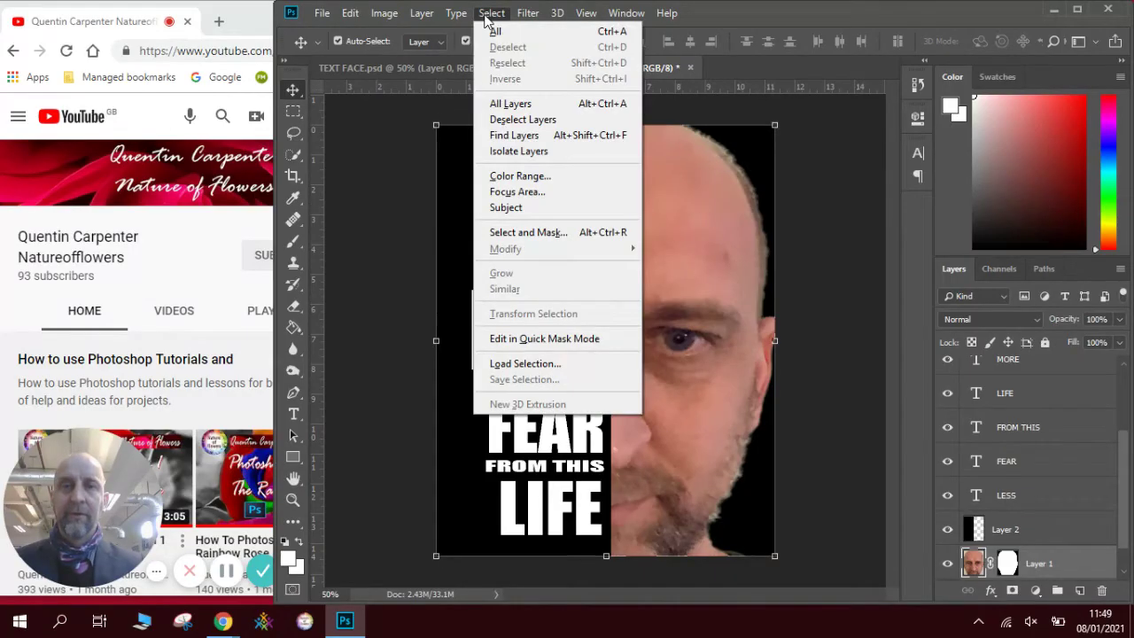
left_click(547, 177)
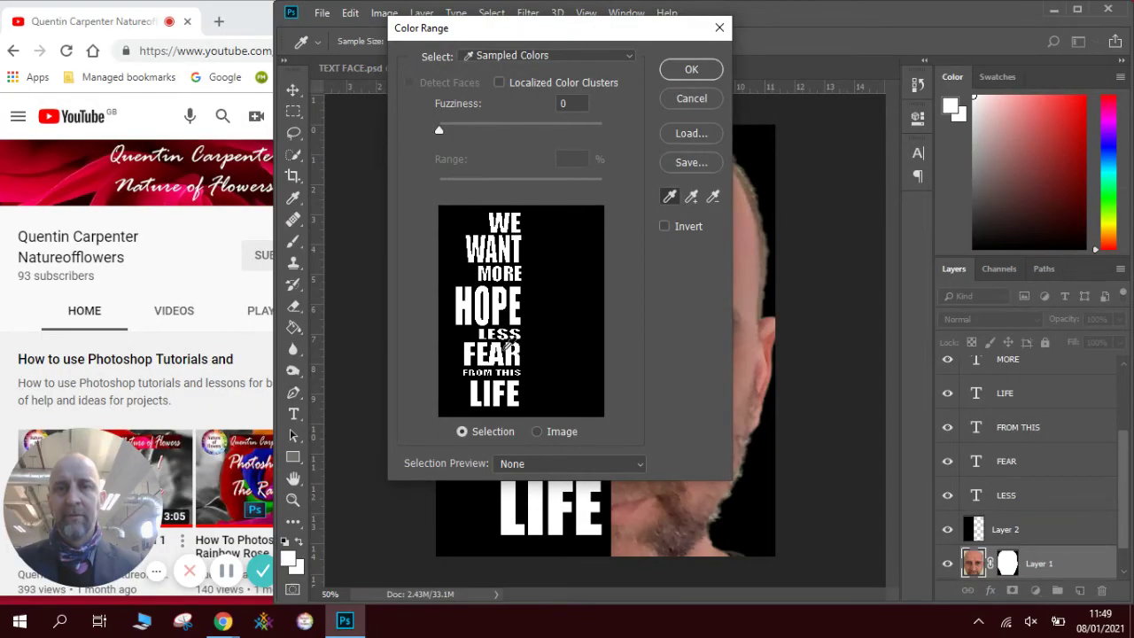
left_click(684, 70)
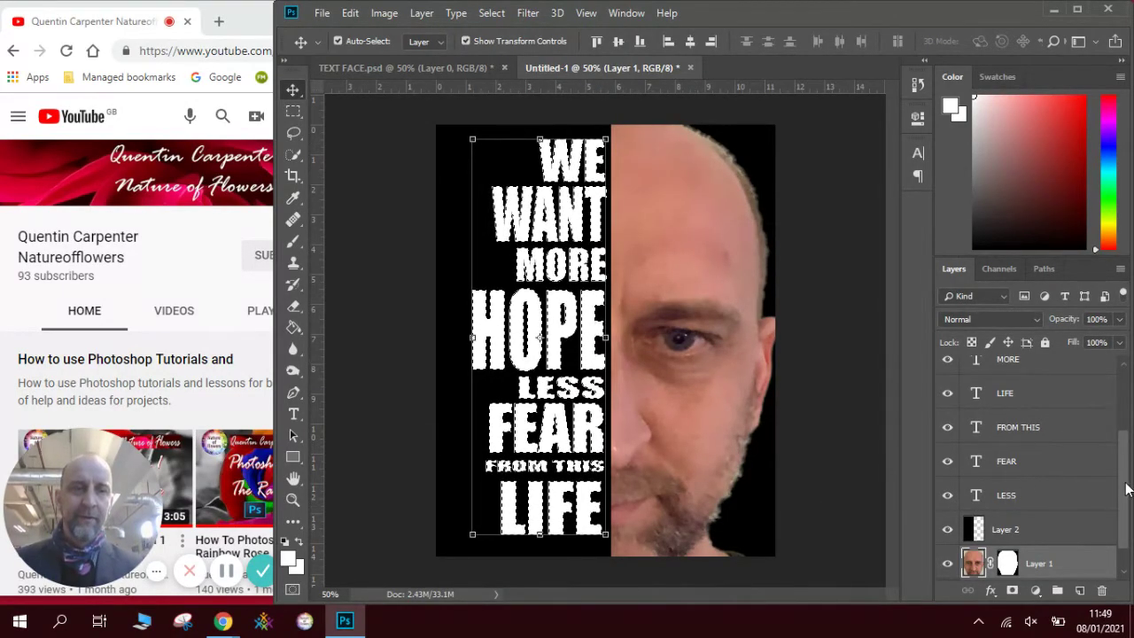
Hide all eight text layers, from WE and WANT through FROM THIS and LIFE
left_click_drag(1123, 490, 1121, 395)
left_click(947, 373)
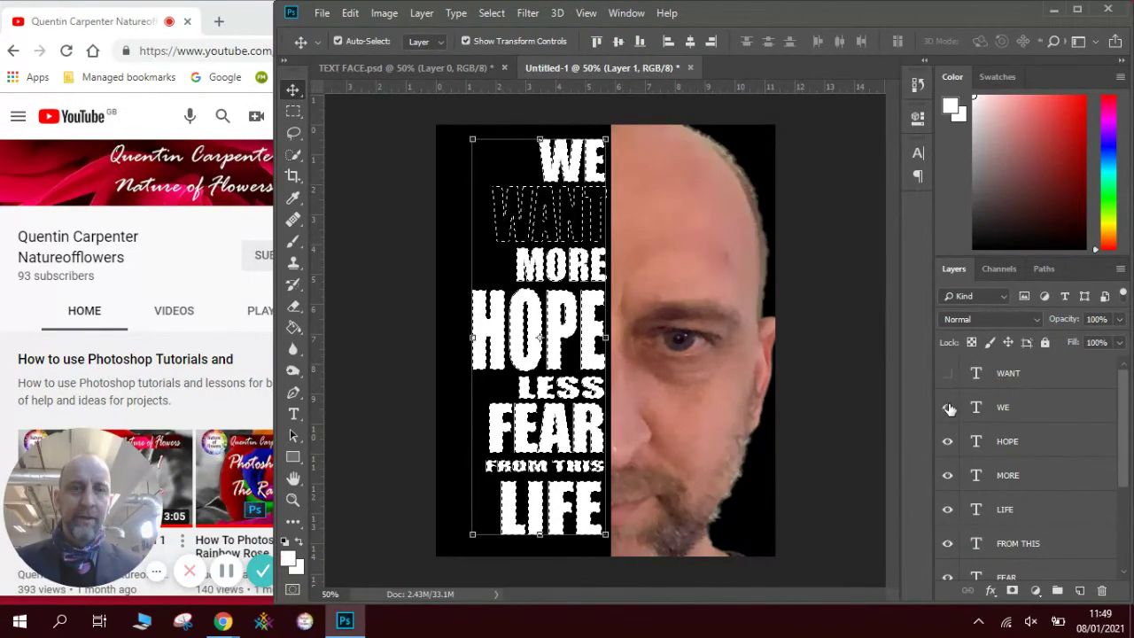
left_click(947, 407)
left_click(947, 441)
left_click(947, 475)
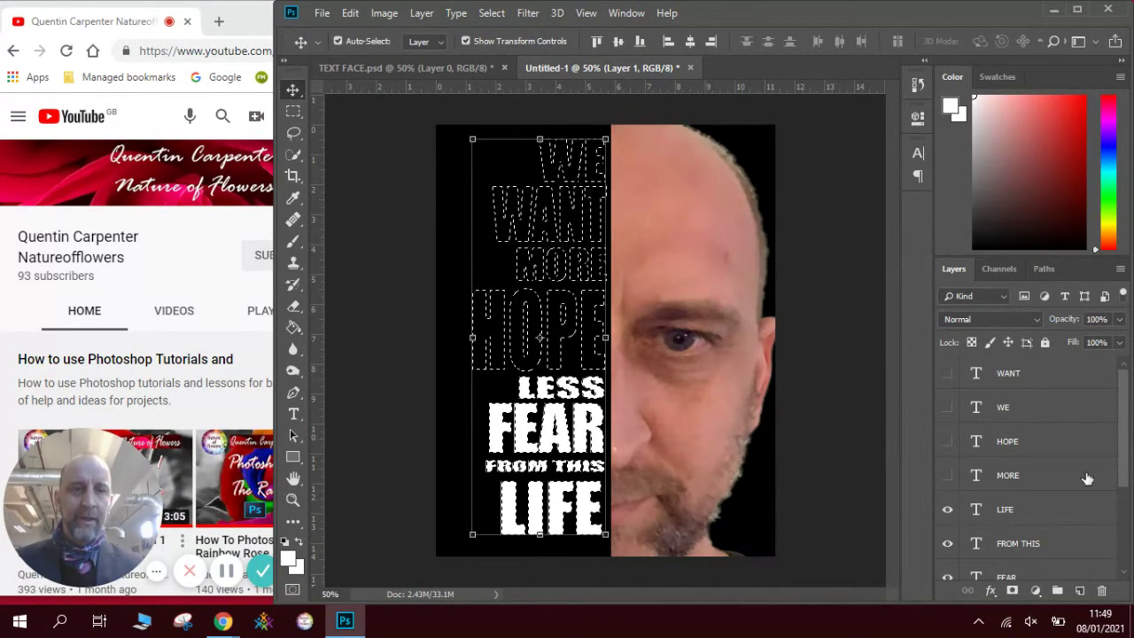
left_click_drag(1123, 453, 1124, 485)
left_click(947, 444)
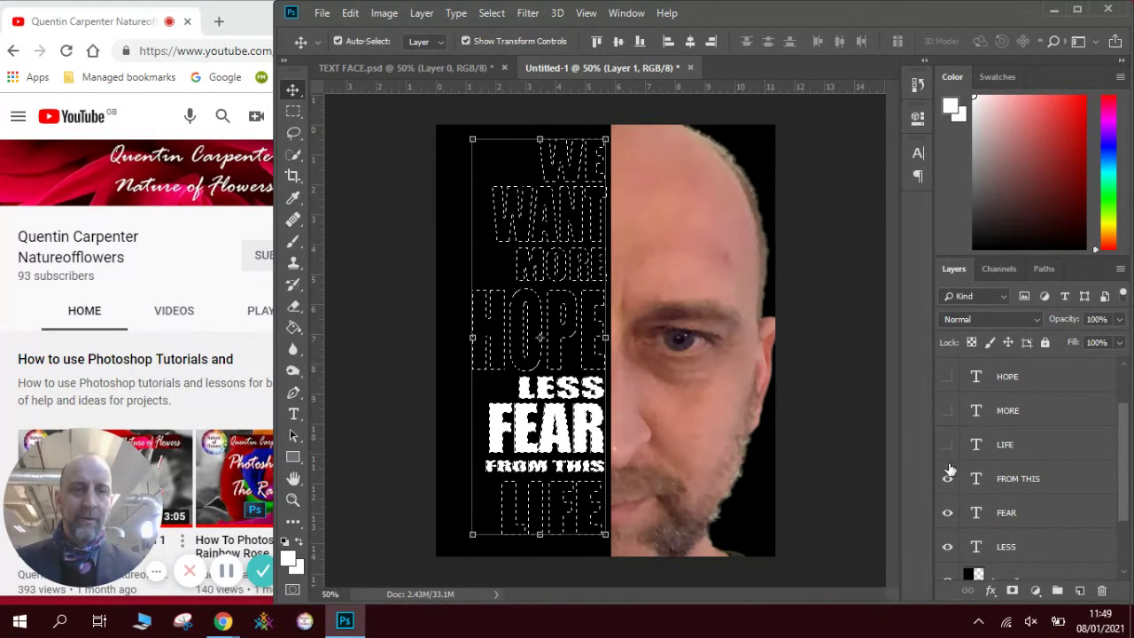
left_click(947, 478)
left_click(947, 512)
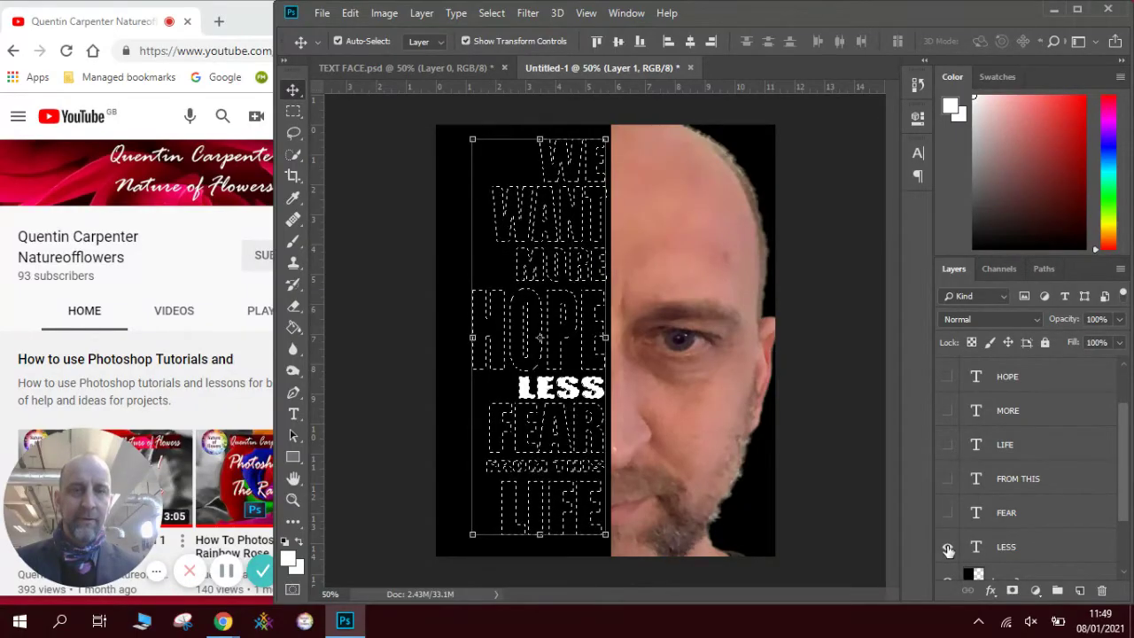
left_click(947, 546)
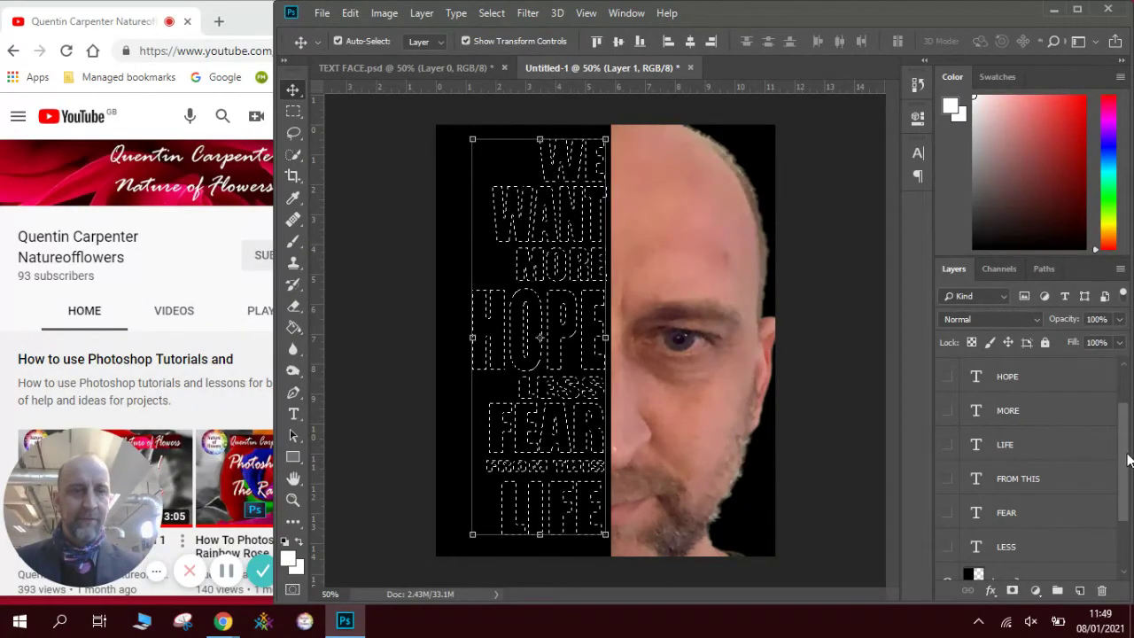
Cut the letter shapes out of black Layer 2 and deselect with Ctrl+D
scroll(1128, 459, "down", 3)
left_click(1050, 499)
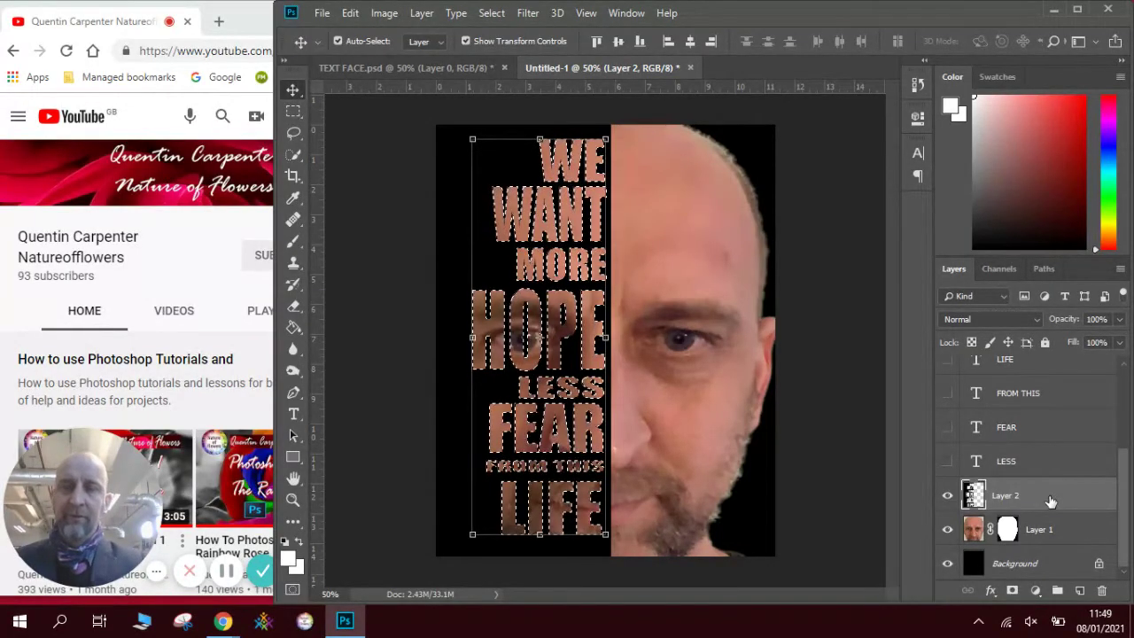
key("ctrl+d")
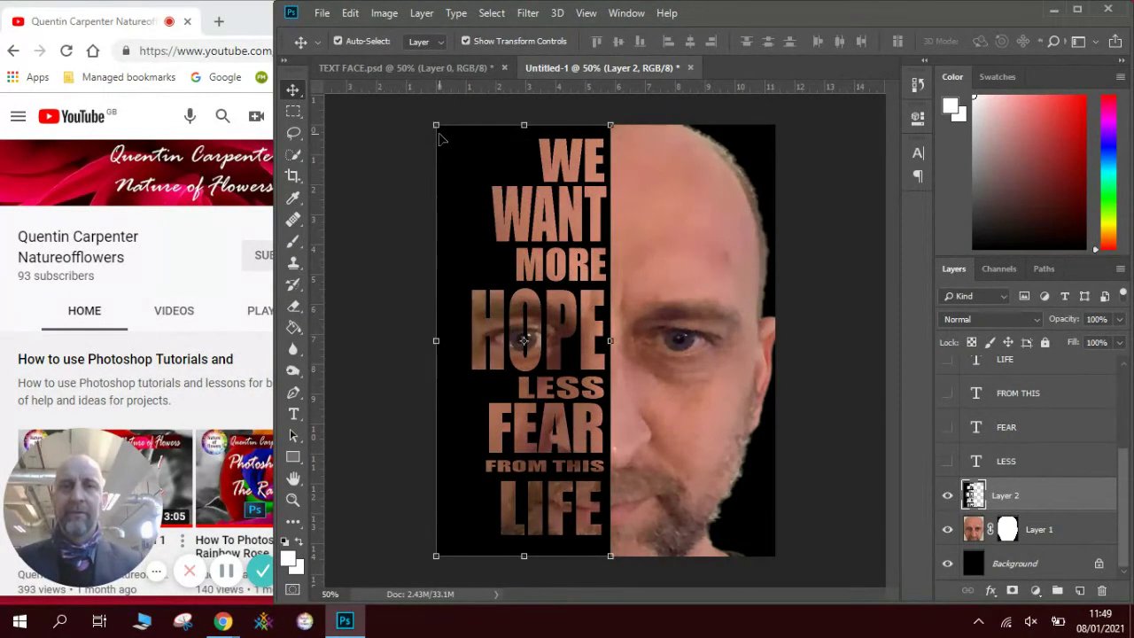
left_click(400, 197)
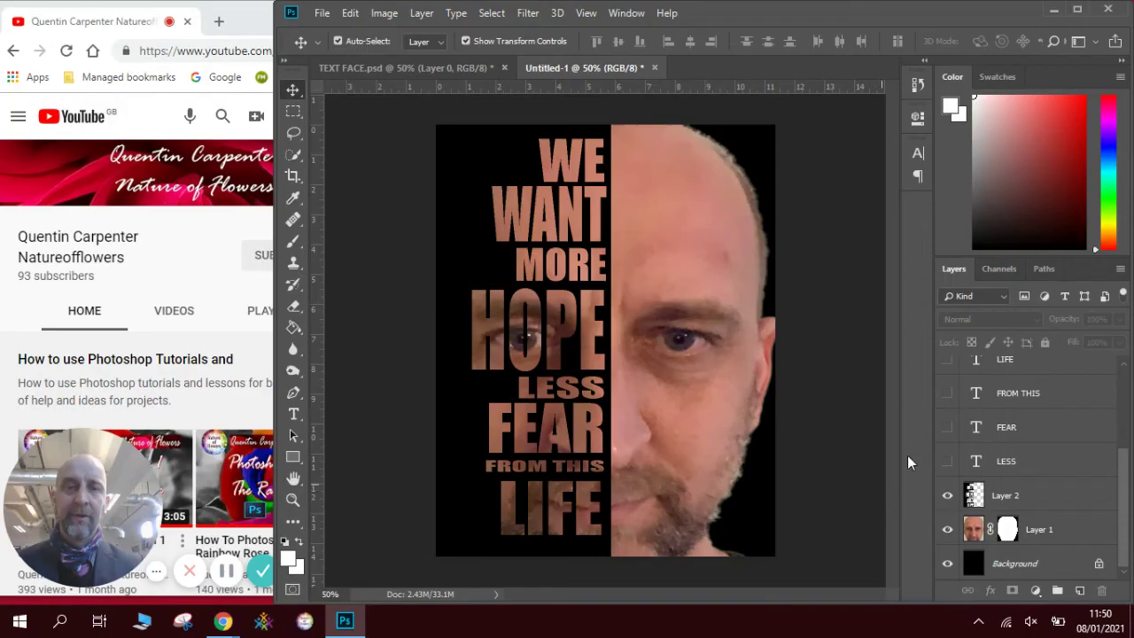
left_click(947, 396)
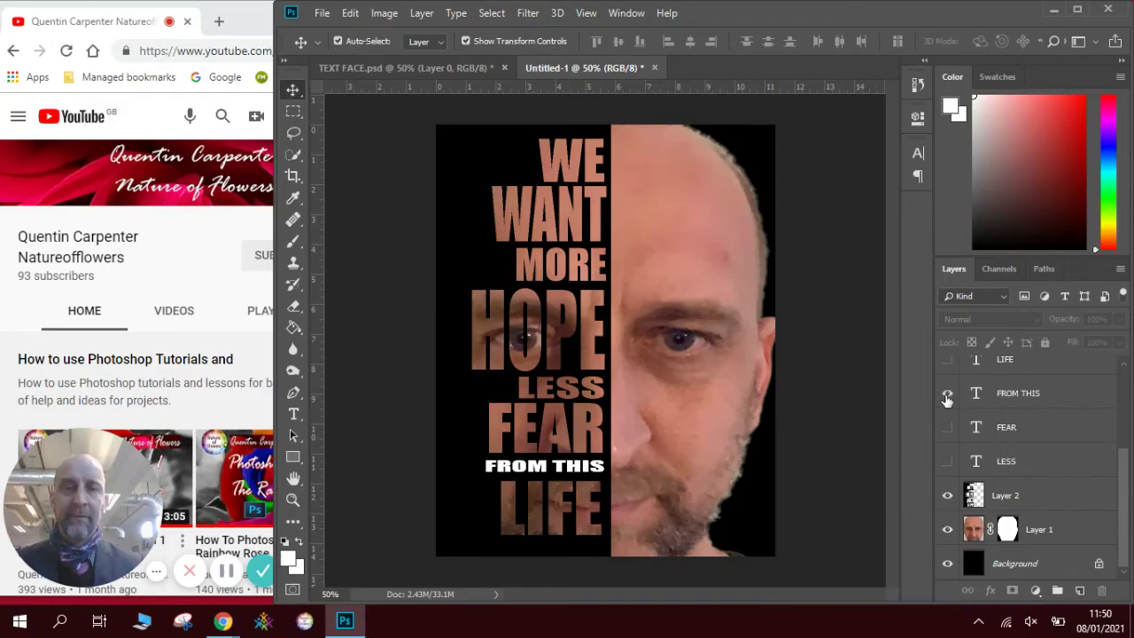
left_click(947, 397)
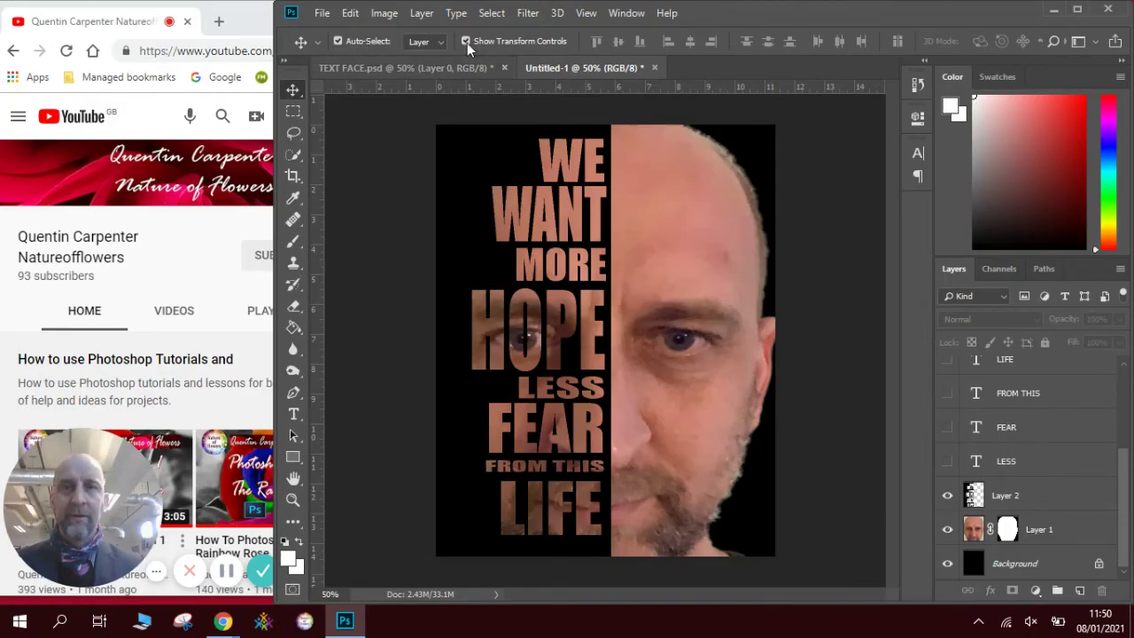
left_click(493, 13)
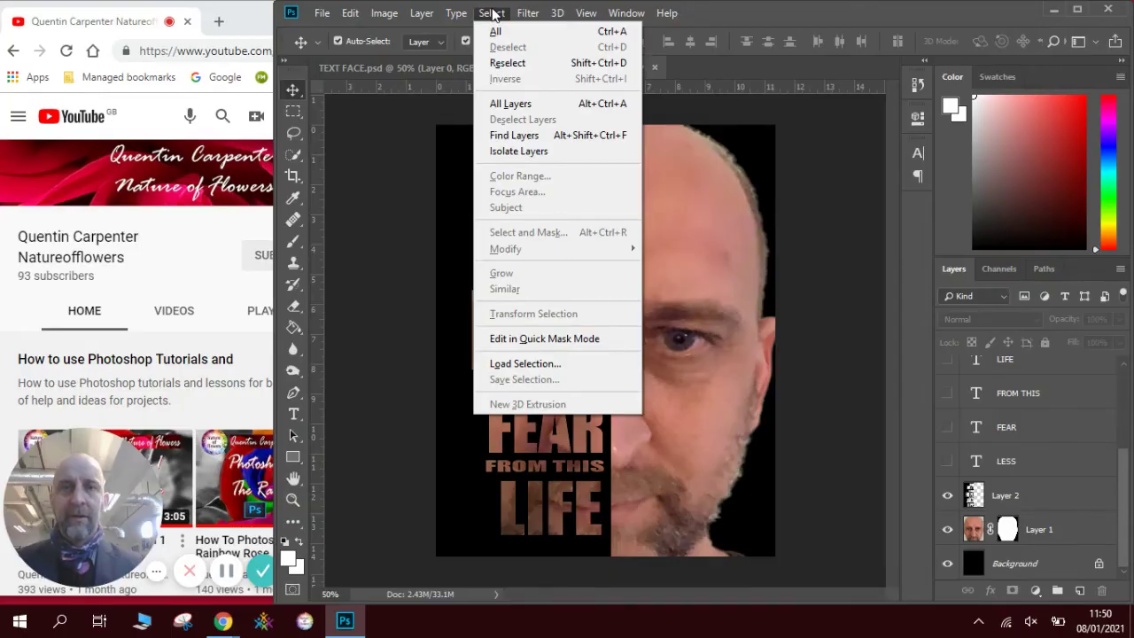
left_click(395, 190)
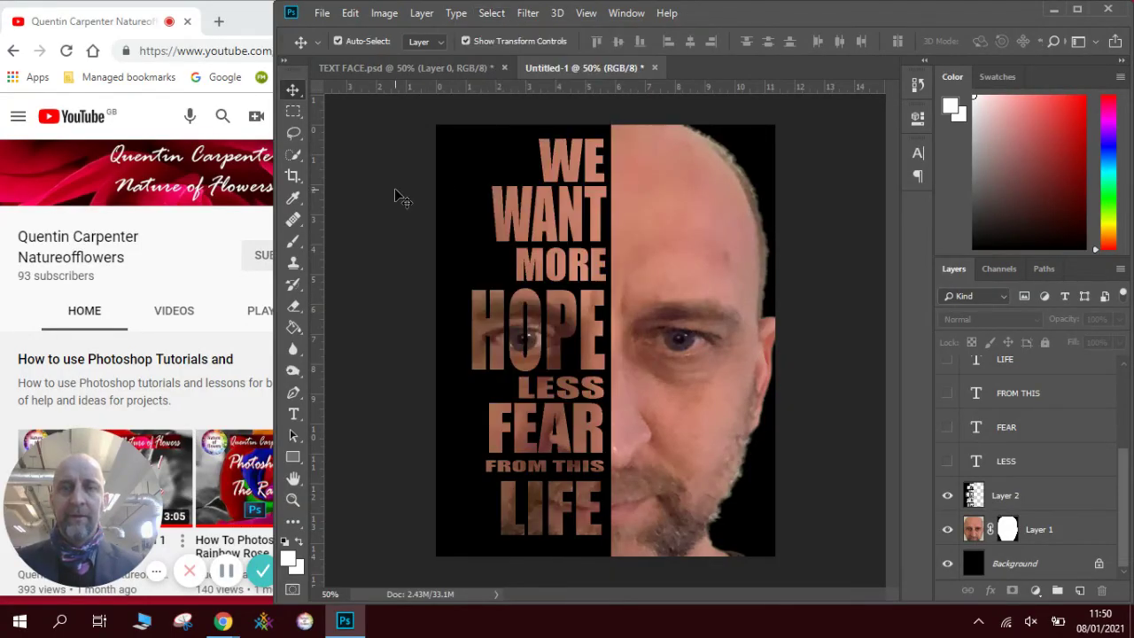